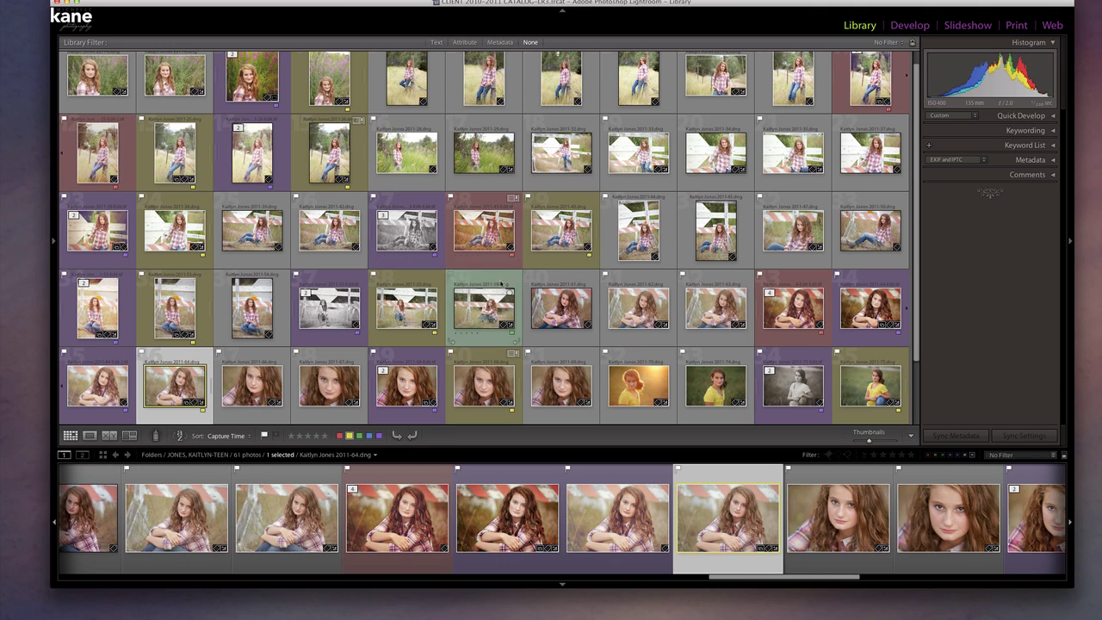
Browse the shoot in the grid and enlarge the thumbnails around the stacked versions of photo 2011-64
{"action": "scroll", "coordinate": [589, 299], "scroll_direction": "up", "scroll_amount": 1}
{"action": "scroll", "coordinate": [589, 301], "scroll_direction": "down", "scroll_amount": 3}
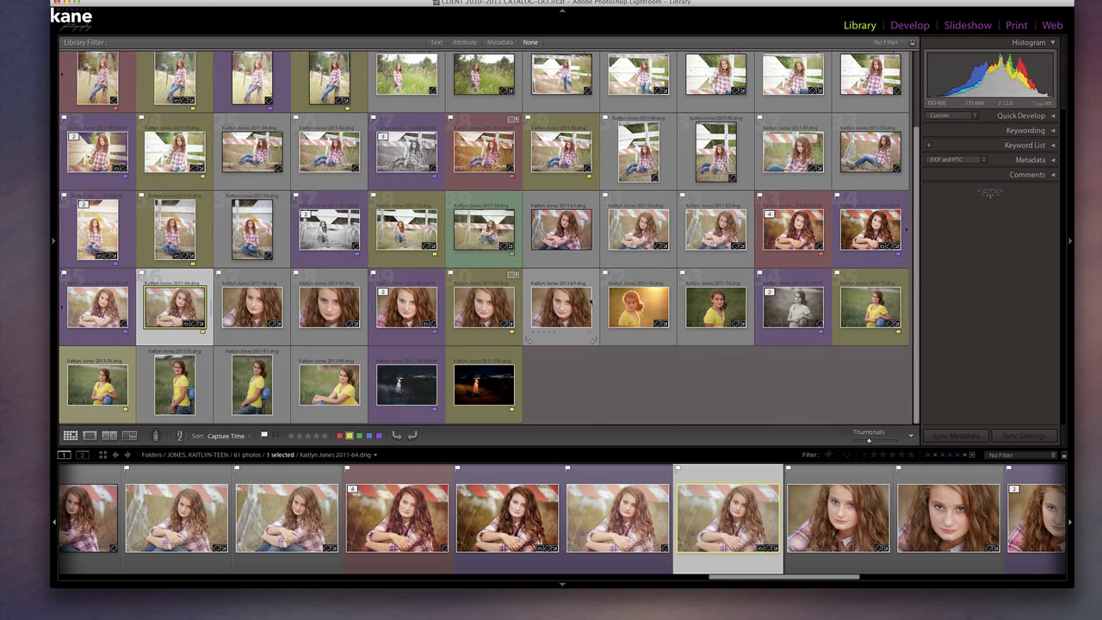
{"action": "scroll", "coordinate": [589, 301], "scroll_direction": "up", "scroll_amount": 3}
{"action": "scroll", "coordinate": [589, 302], "scroll_direction": "down", "scroll_amount": 3}
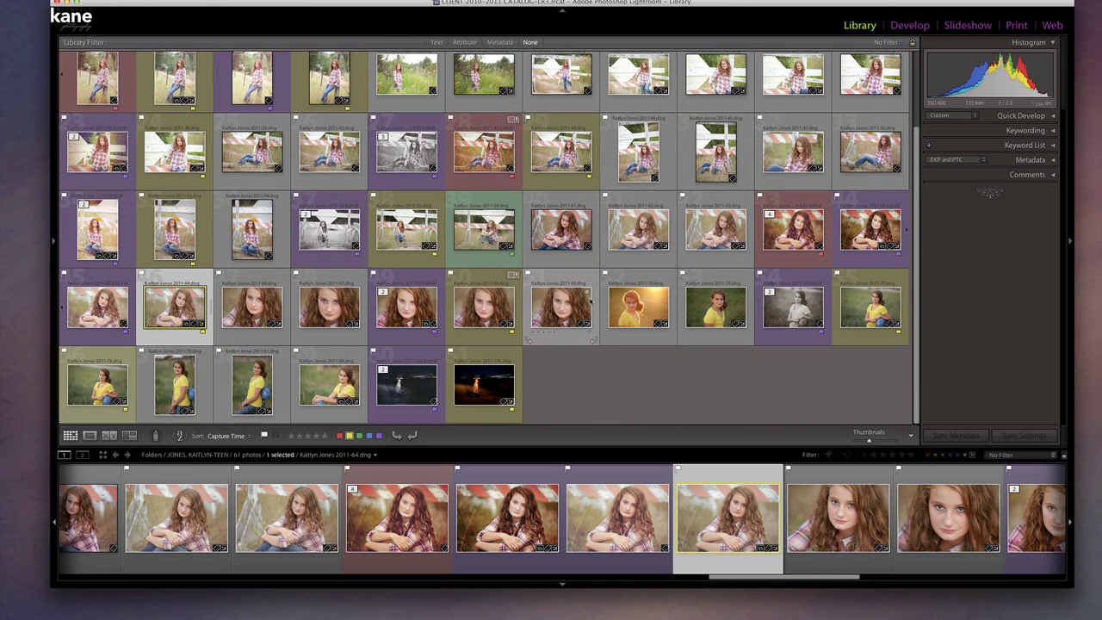
{"action": "scroll", "coordinate": [591, 301], "scroll_direction": "up", "scroll_amount": 2}
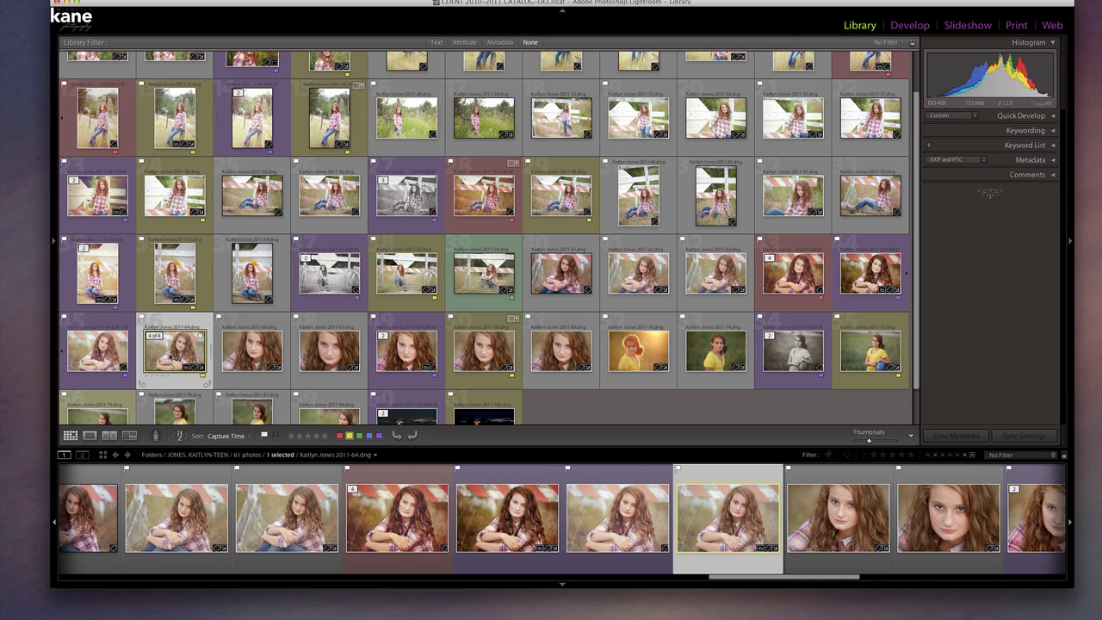
{"action": "left_click_drag", "start_coordinate": [868, 443], "coordinate": [878, 443]}
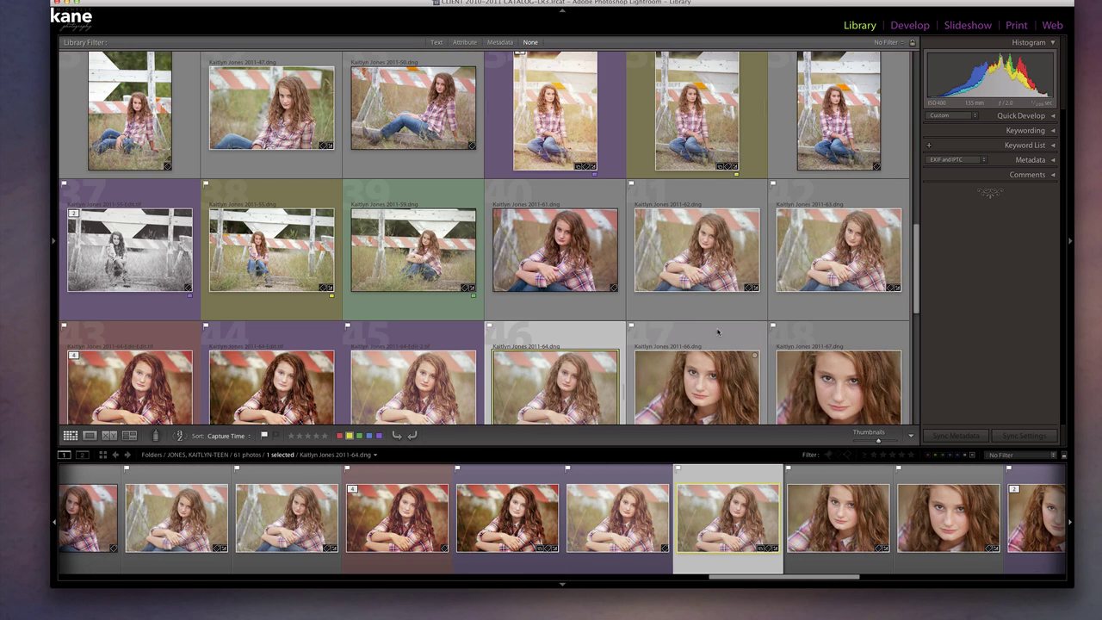
{"action": "scroll", "coordinate": [718, 332], "scroll_direction": "down", "scroll_amount": 3}
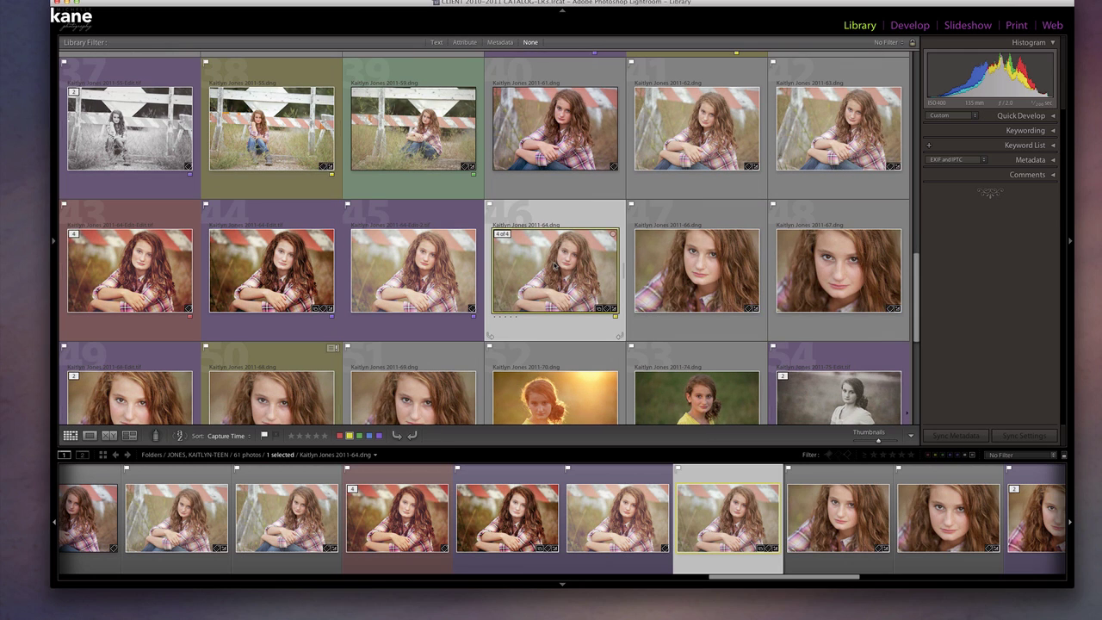
{"action": "mouse_move", "coordinate": [554, 272]}
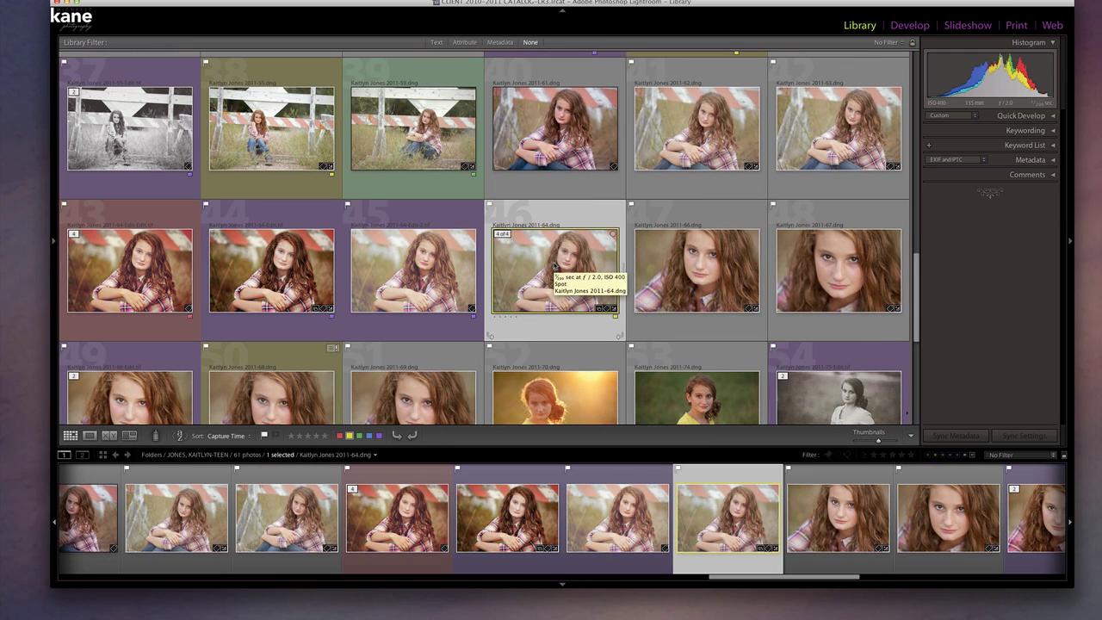
Compare the edited versions of photo 2011-64 by selecting each one in the grid
{"action": "left_click", "coordinate": [397, 254]}
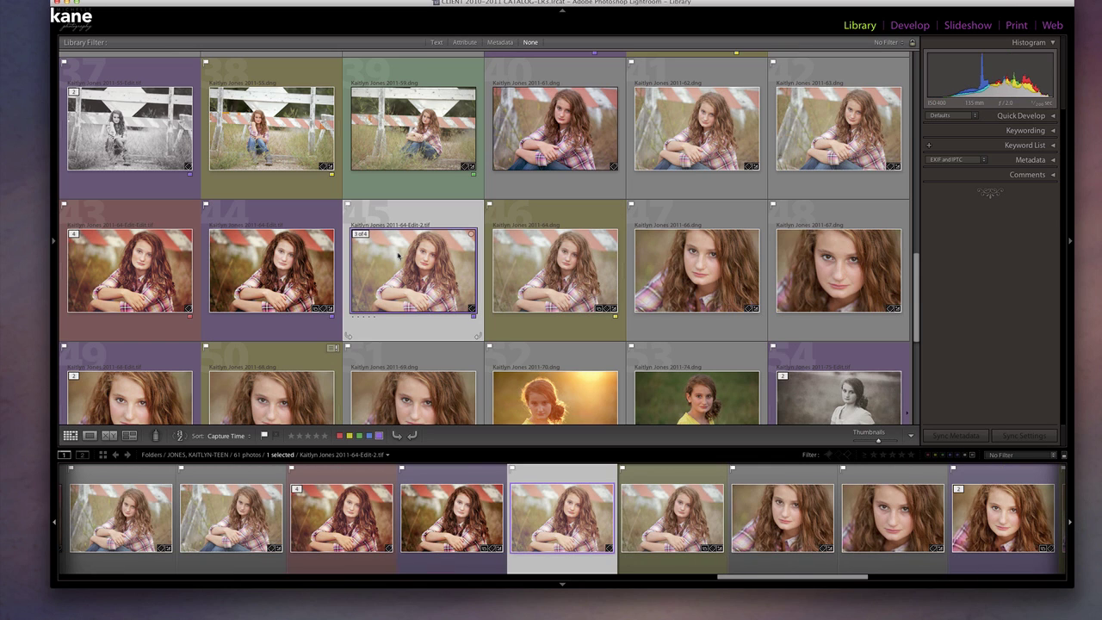
{"action": "left_click", "coordinate": [264, 260]}
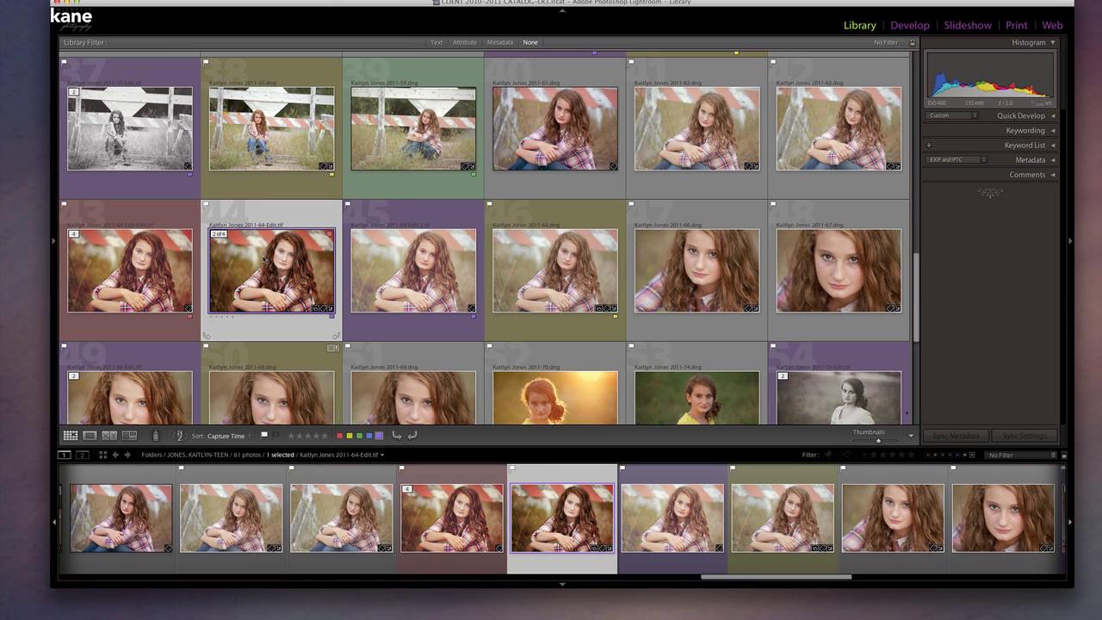
{"action": "left_click", "coordinate": [153, 267]}
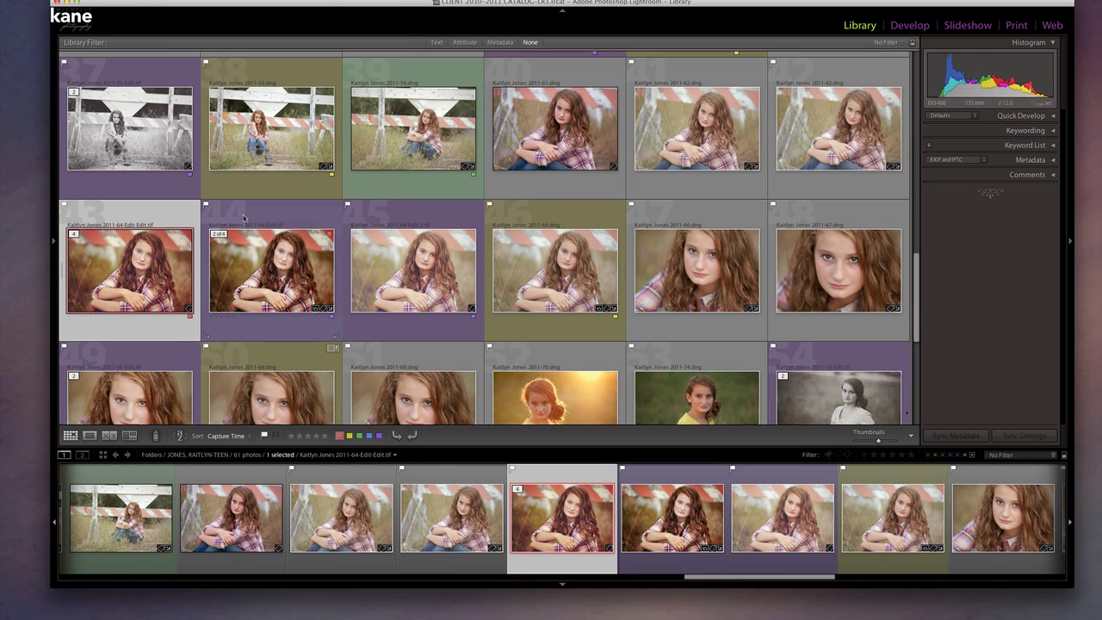
{"action": "left_click", "coordinate": [357, 241]}
{"action": "left_click", "coordinate": [316, 218]}
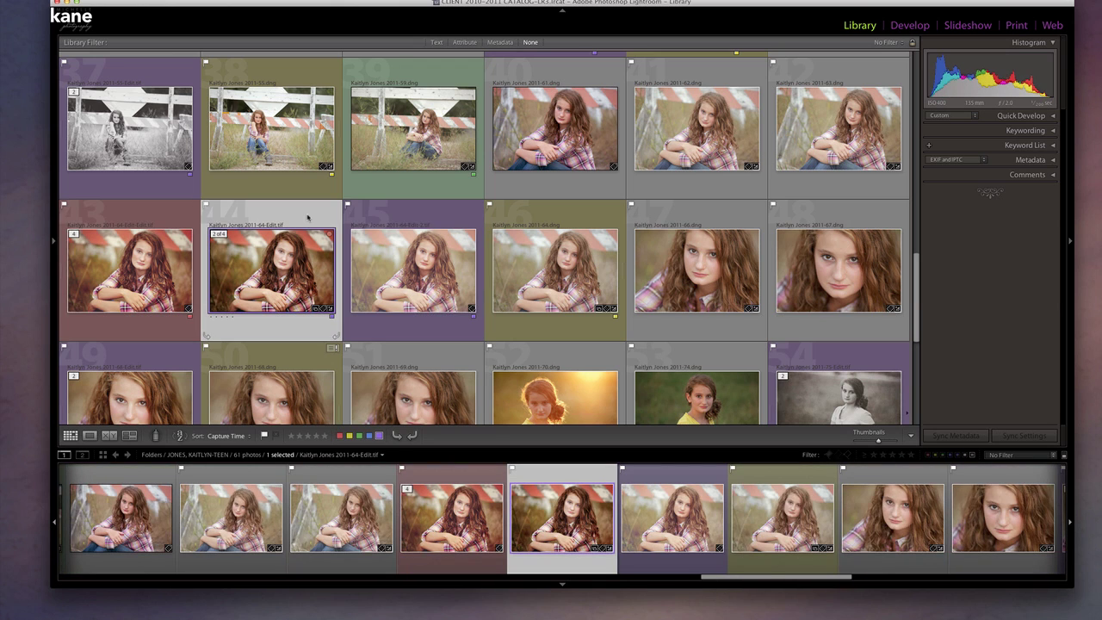
{"action": "left_click", "coordinate": [402, 217]}
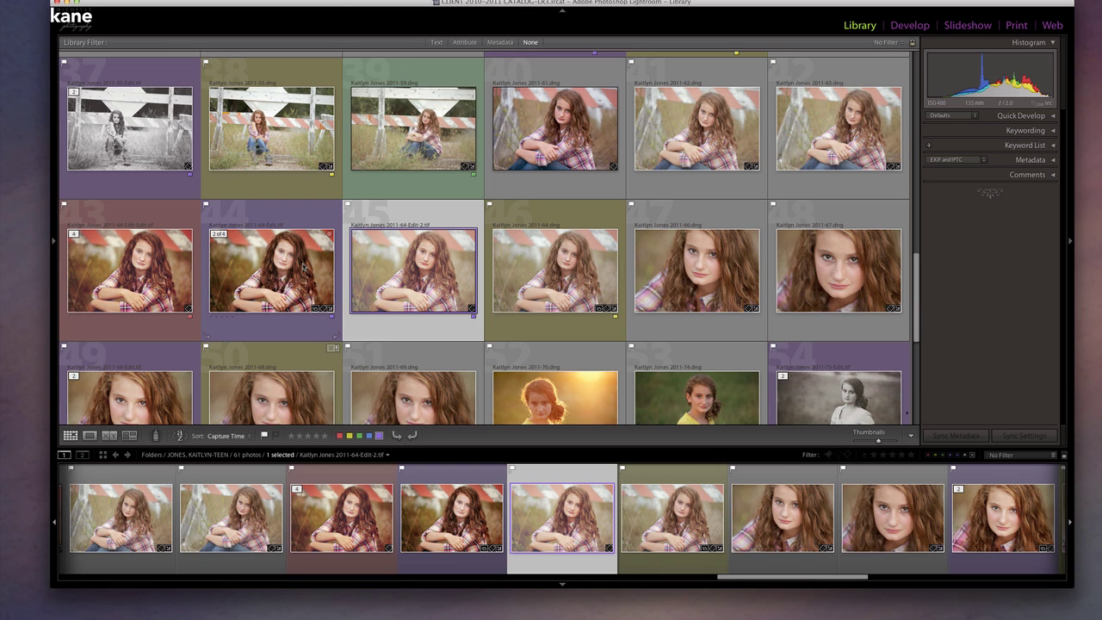
{"action": "left_click", "coordinate": [105, 217]}
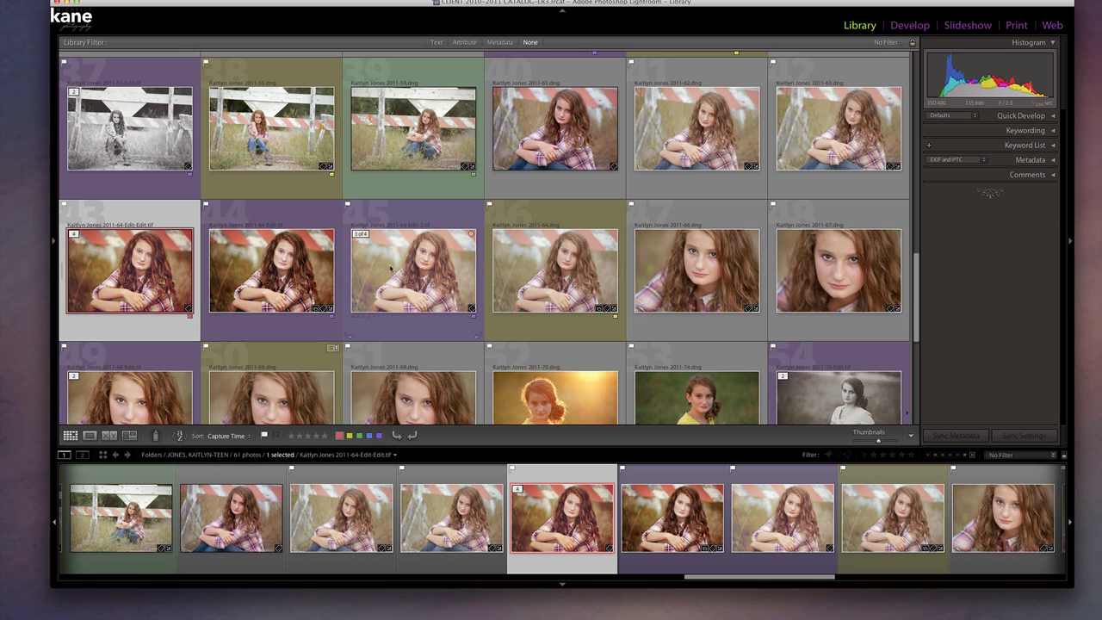
{"action": "left_click", "coordinate": [408, 254]}
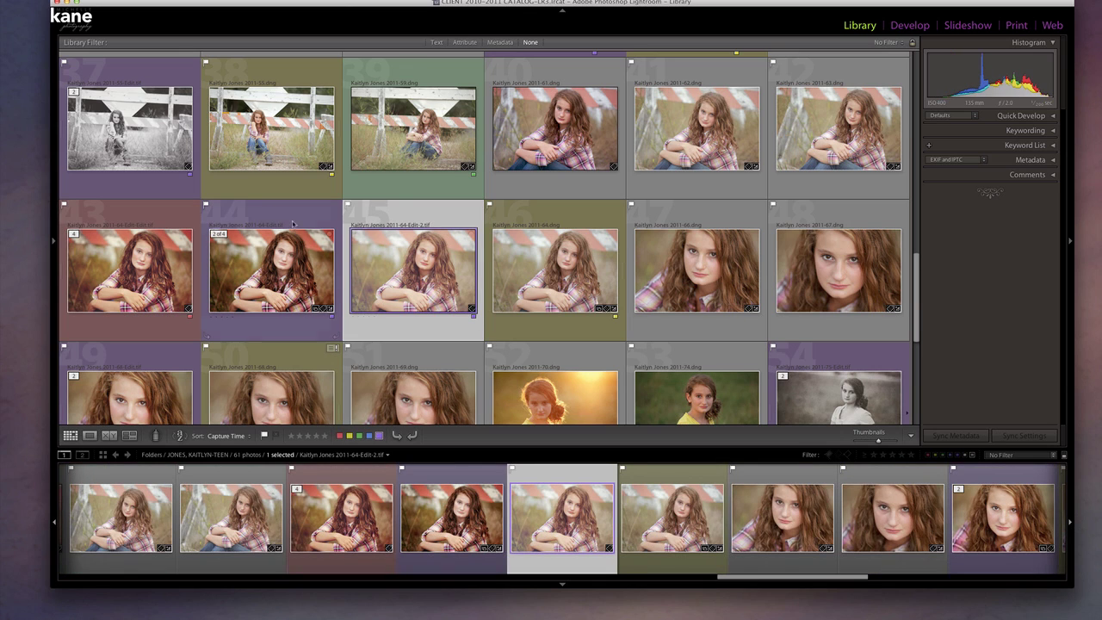
Set the colour label of the 2011-64-Edit.tif version to red
{"action": "left_click", "coordinate": [269, 277]}
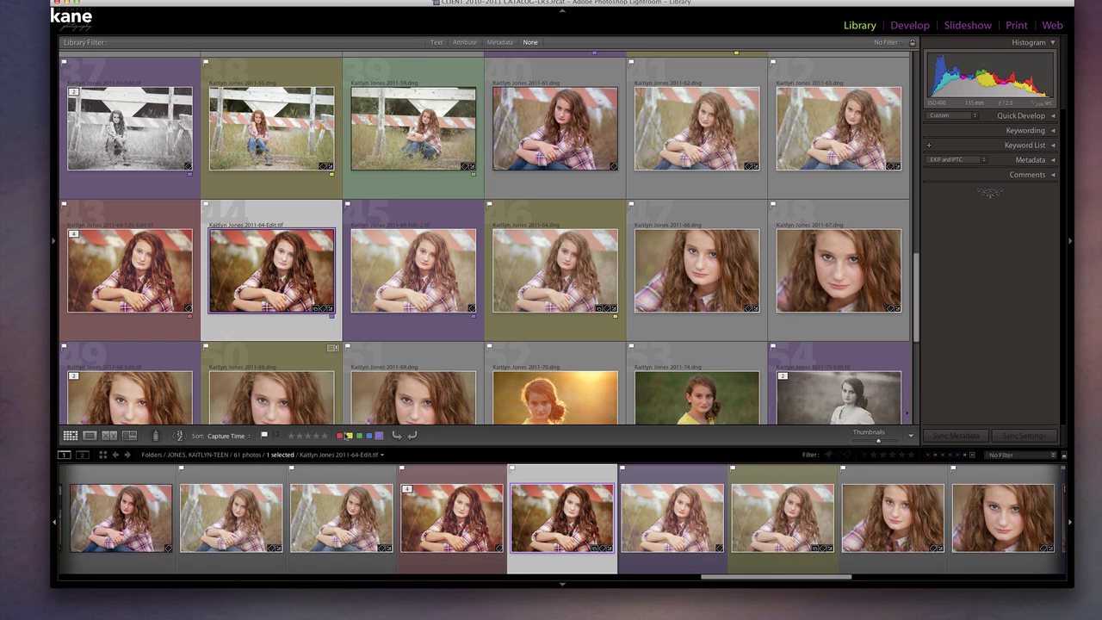
{"action": "left_click", "coordinate": [340, 436]}
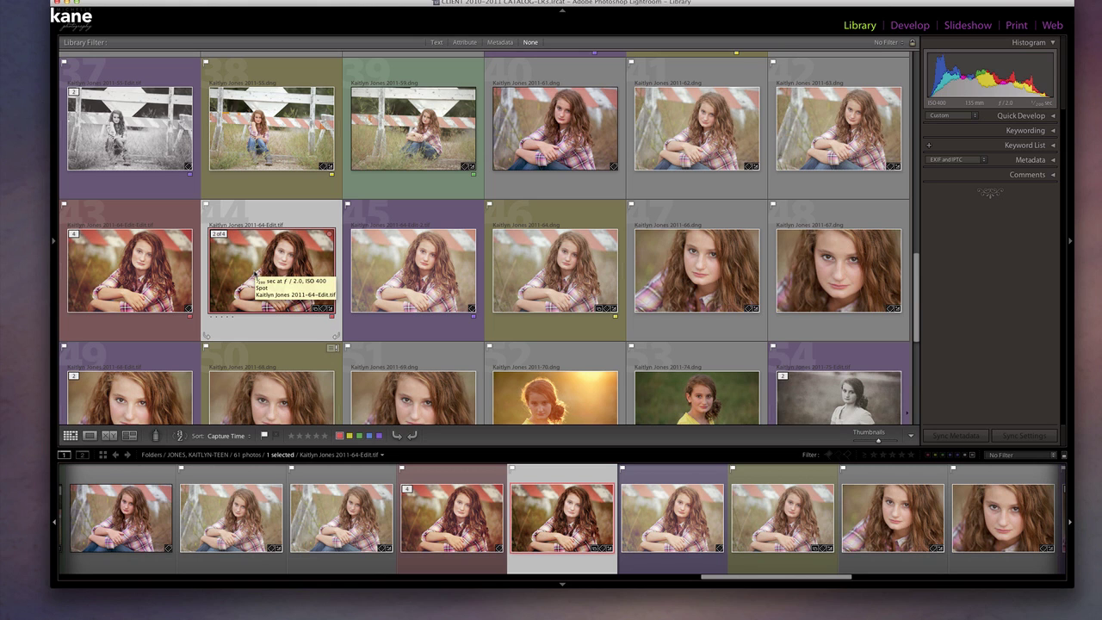
Shrink the grid thumbnails so that most of the shoot fits in the grid
{"action": "scroll", "coordinate": [697, 284], "scroll_direction": "down", "scroll_amount": 4}
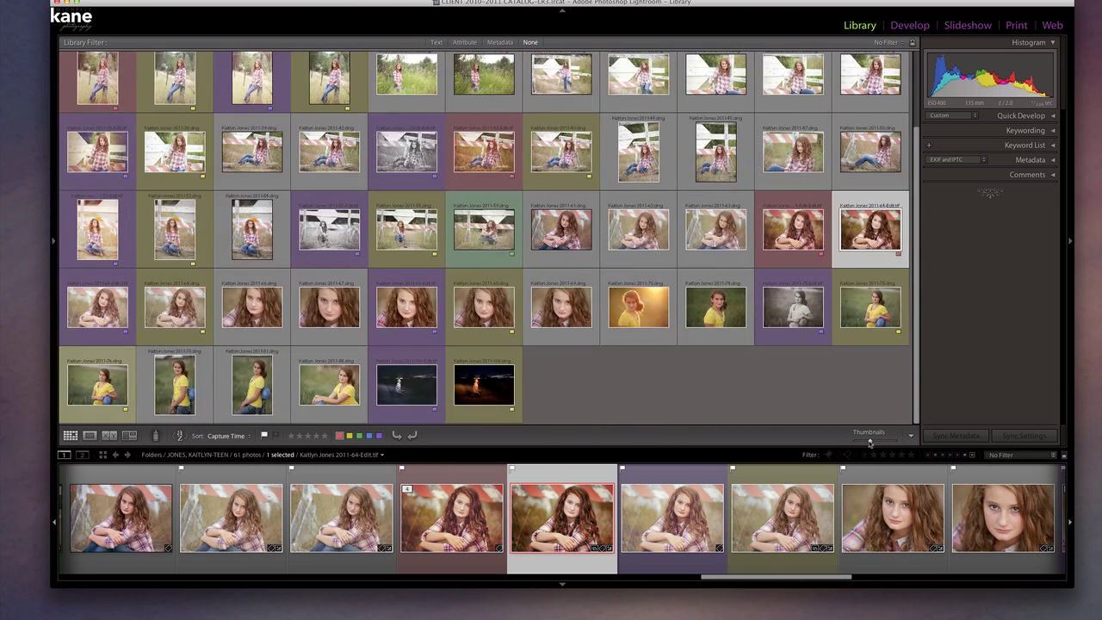
{"action": "left_click_drag", "start_coordinate": [878, 441], "coordinate": [867, 441]}
{"action": "scroll", "coordinate": [433, 239], "scroll_direction": "up", "scroll_amount": 2}
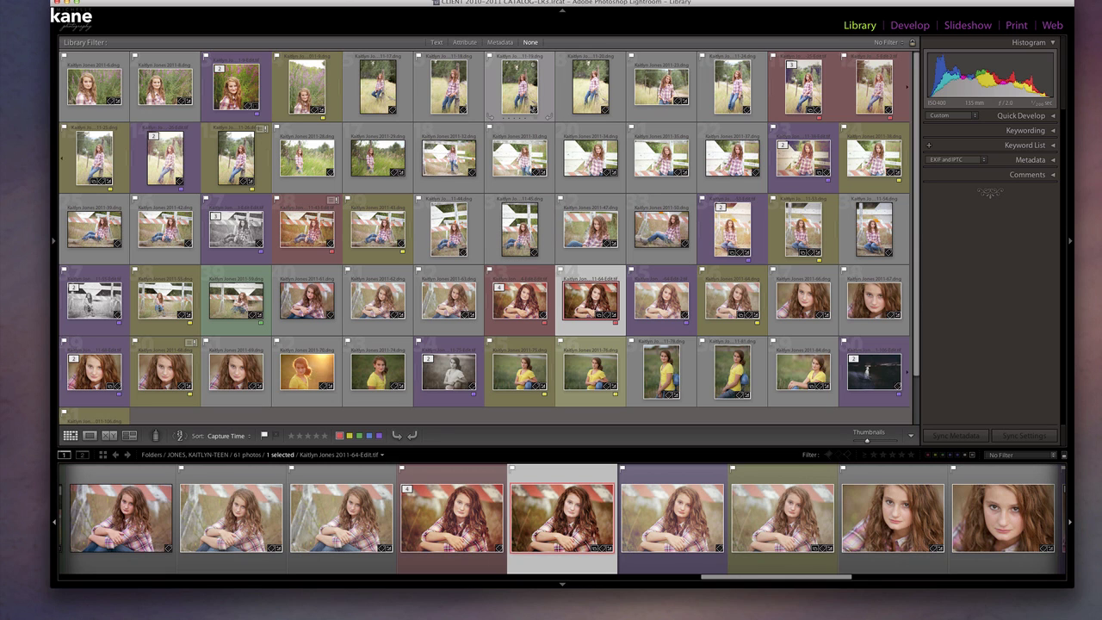
View the red-labelled 2011-64-Edit.tif in Loupe view, look through the neighbouring photos and return to the grid
{"action": "key", "text": "e"}
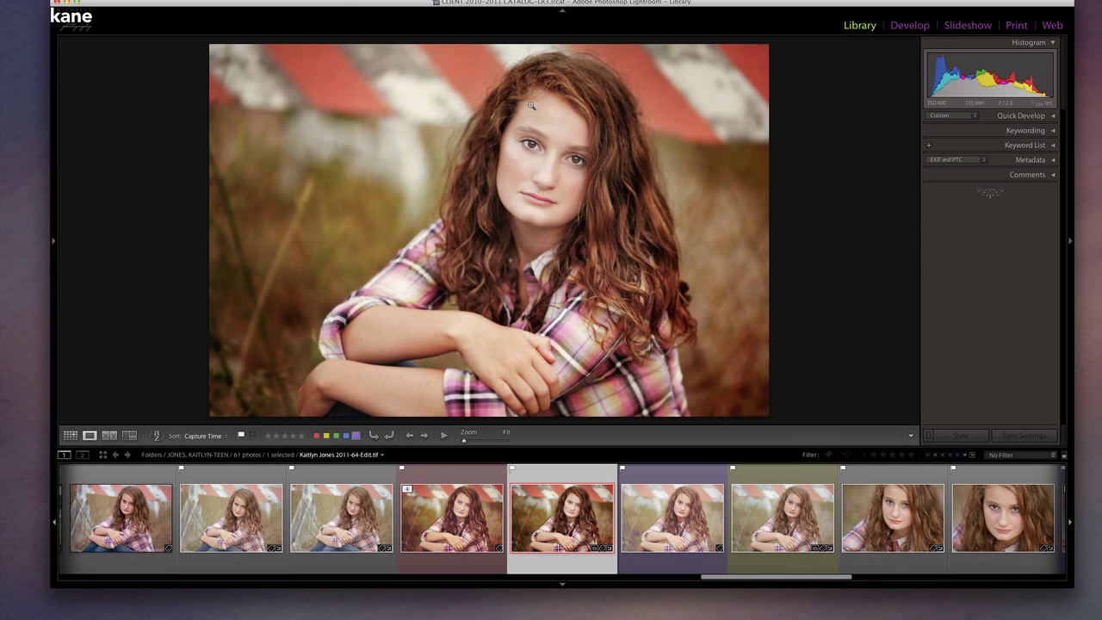
{"action": "scroll", "coordinate": [600, 514], "scroll_direction": "up", "scroll_amount": 5}
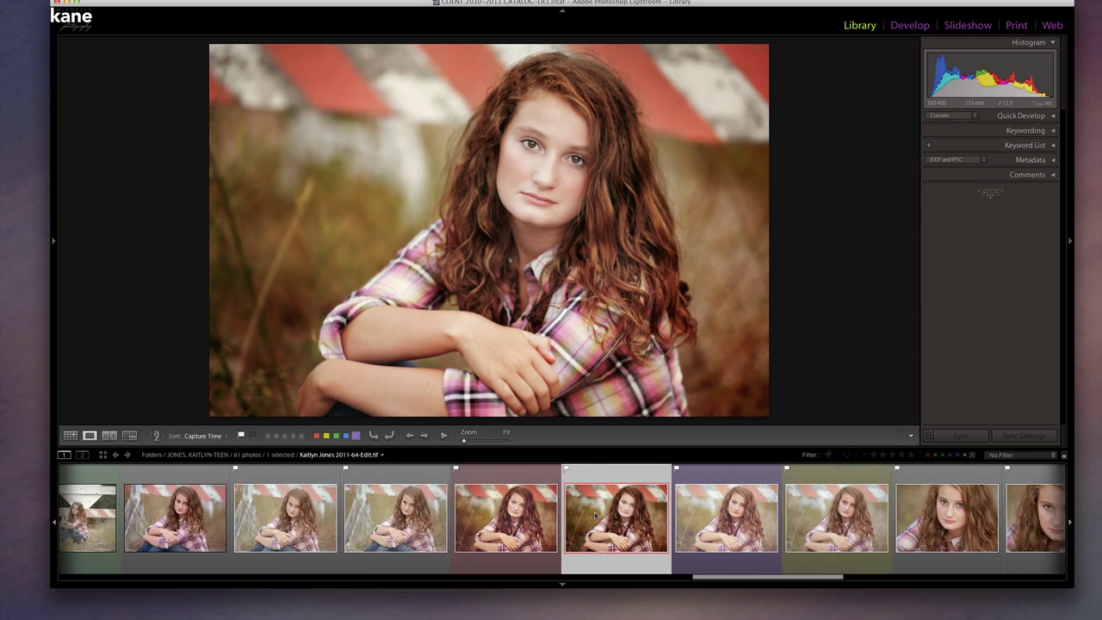
{"action": "scroll", "coordinate": [600, 515], "scroll_direction": "up", "scroll_amount": 4}
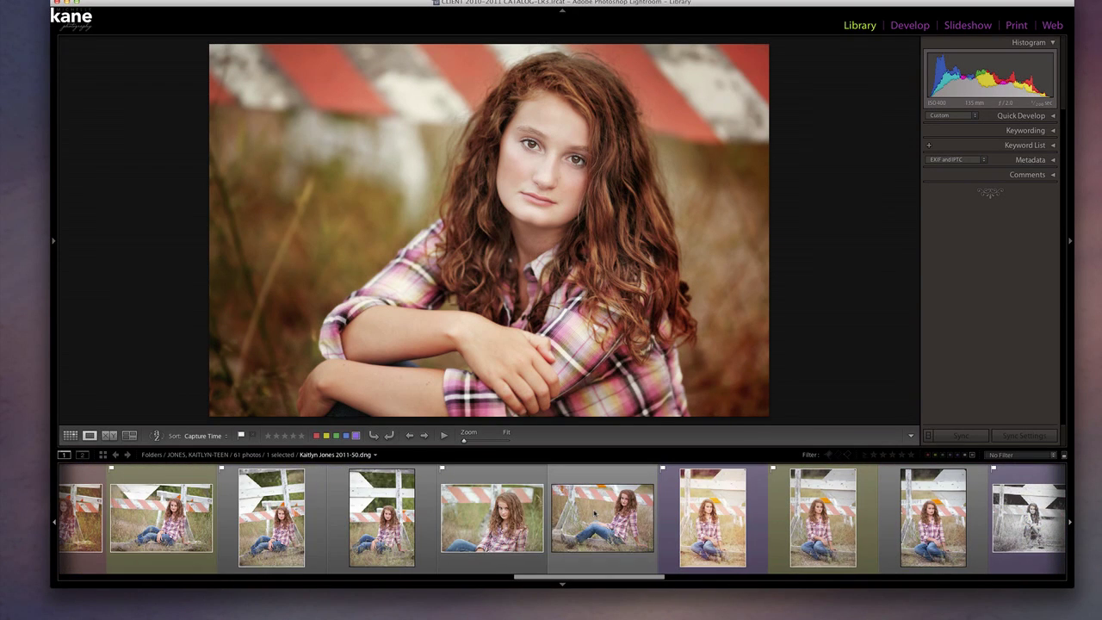
{"action": "key", "text": "g"}
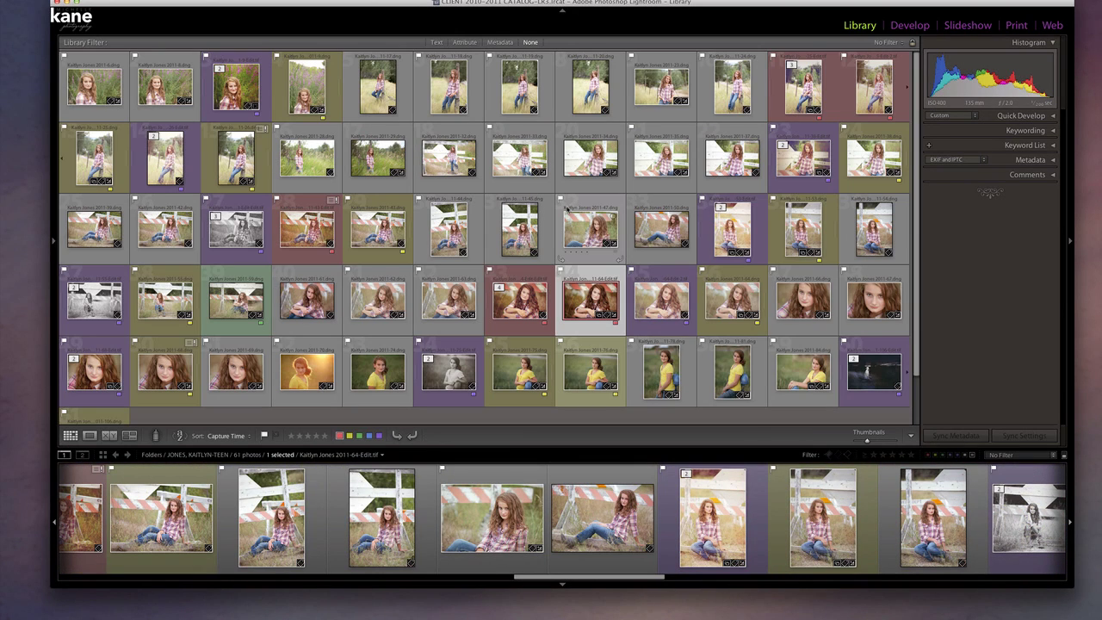
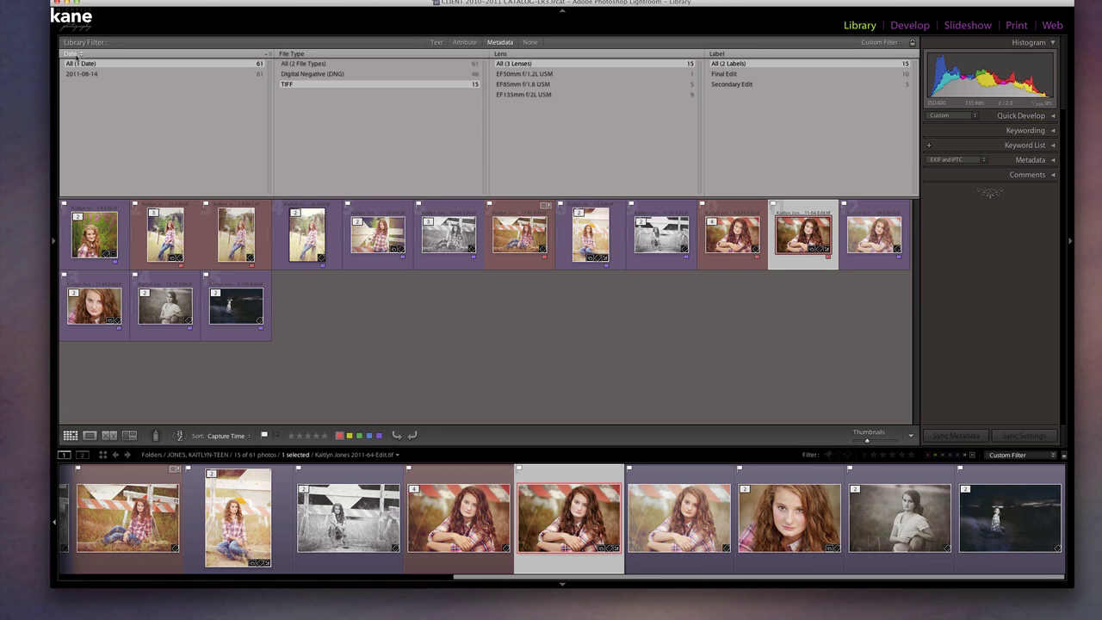
Remove the Date and Lens columns from the metadata filter
{"action": "left_click", "coordinate": [269, 54]}
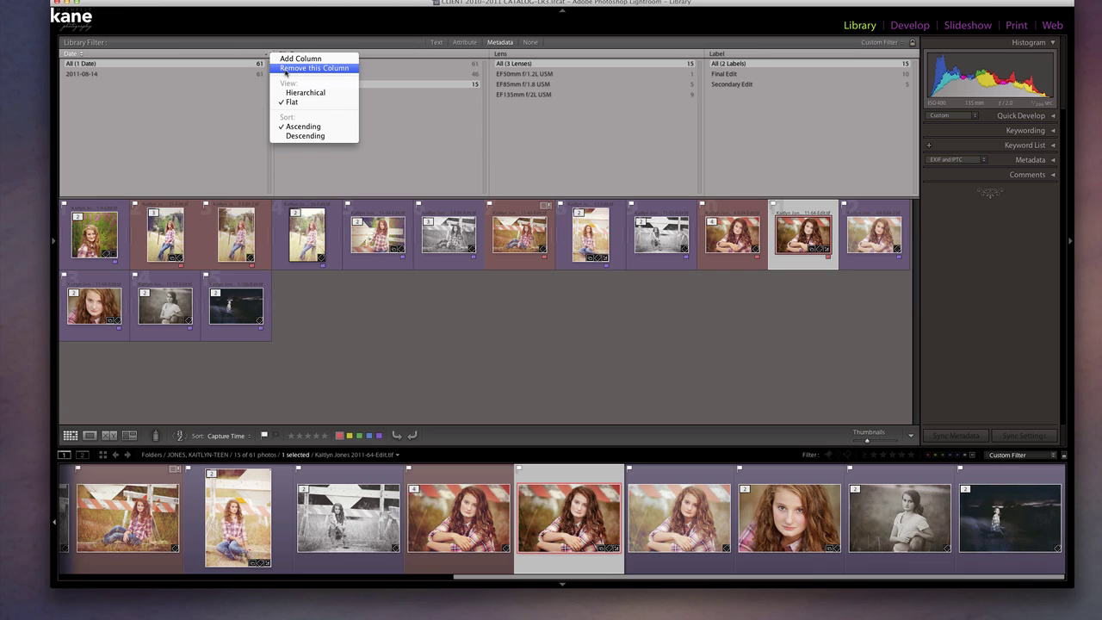
{"action": "left_click", "coordinate": [285, 69]}
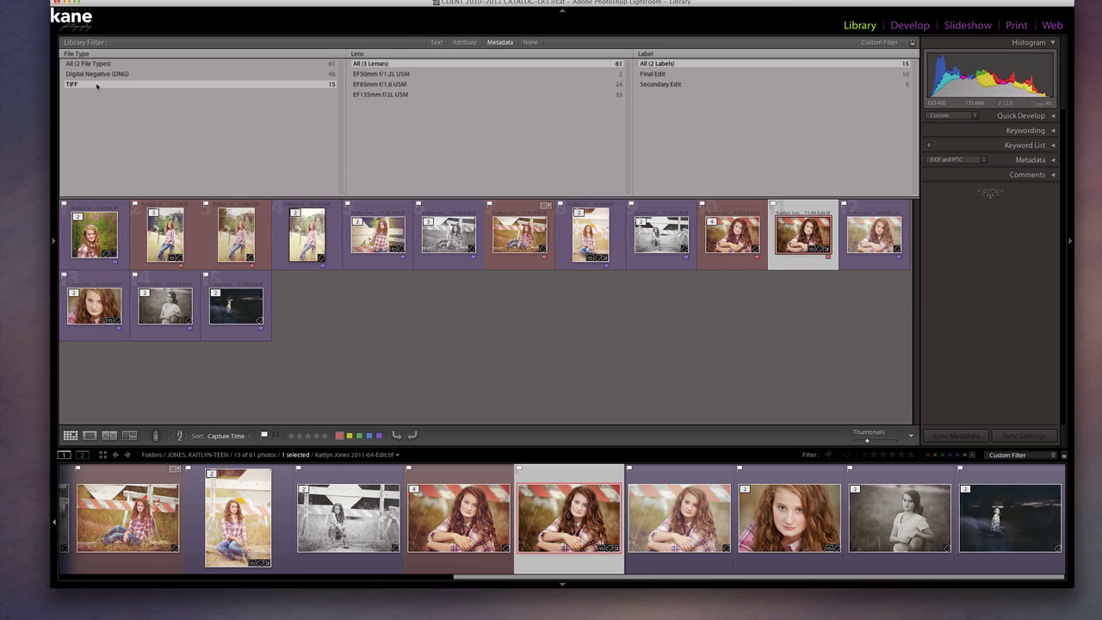
{"action": "left_click", "coordinate": [627, 54]}
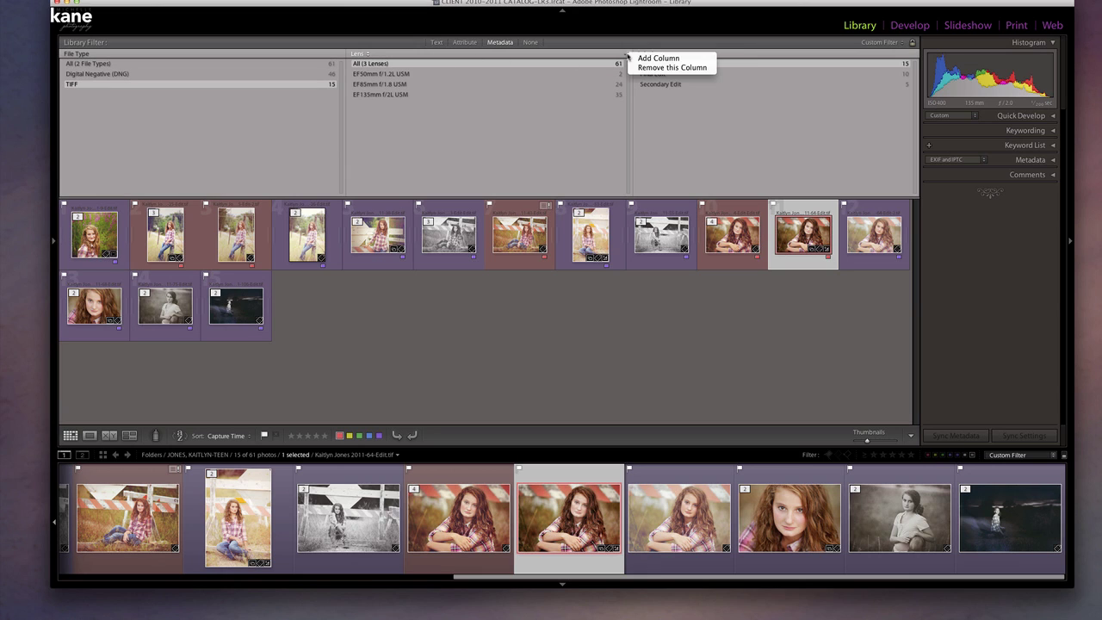
{"action": "left_click", "coordinate": [637, 68]}
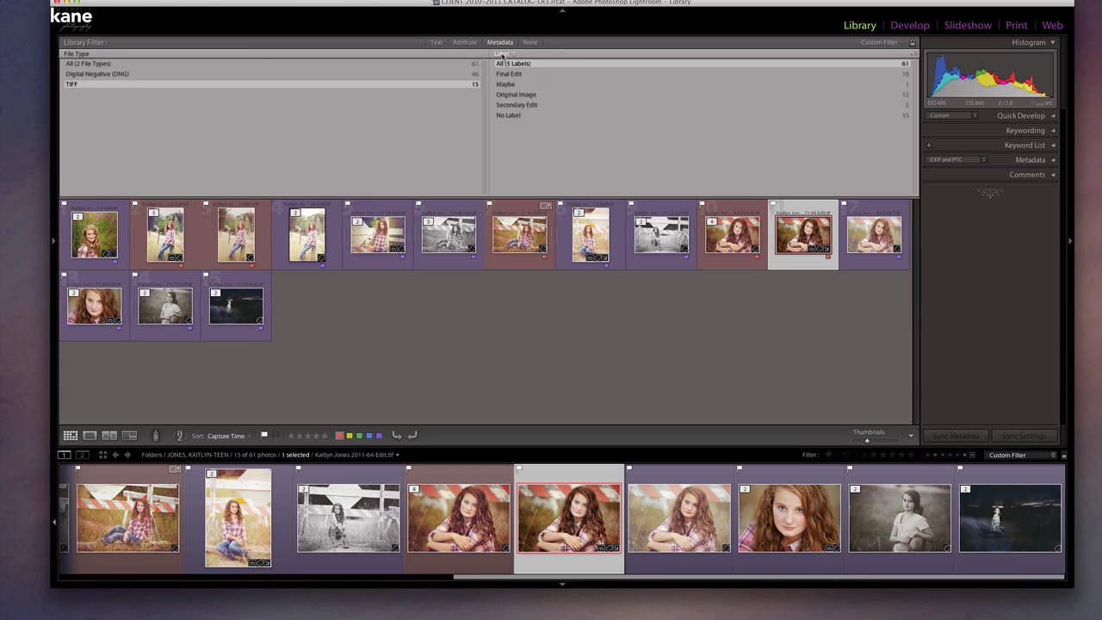
Keep Label as the second metadata filter column and add a third column set to Aspect Ratio
{"action": "left_click", "coordinate": [502, 54]}
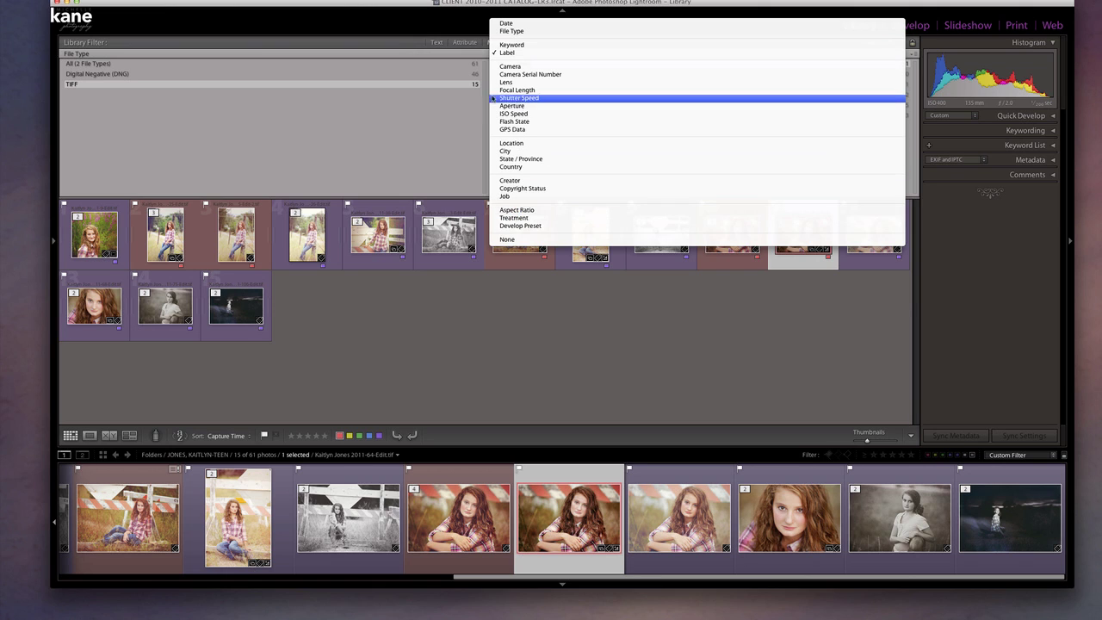
{"action": "left_click", "coordinate": [507, 53]}
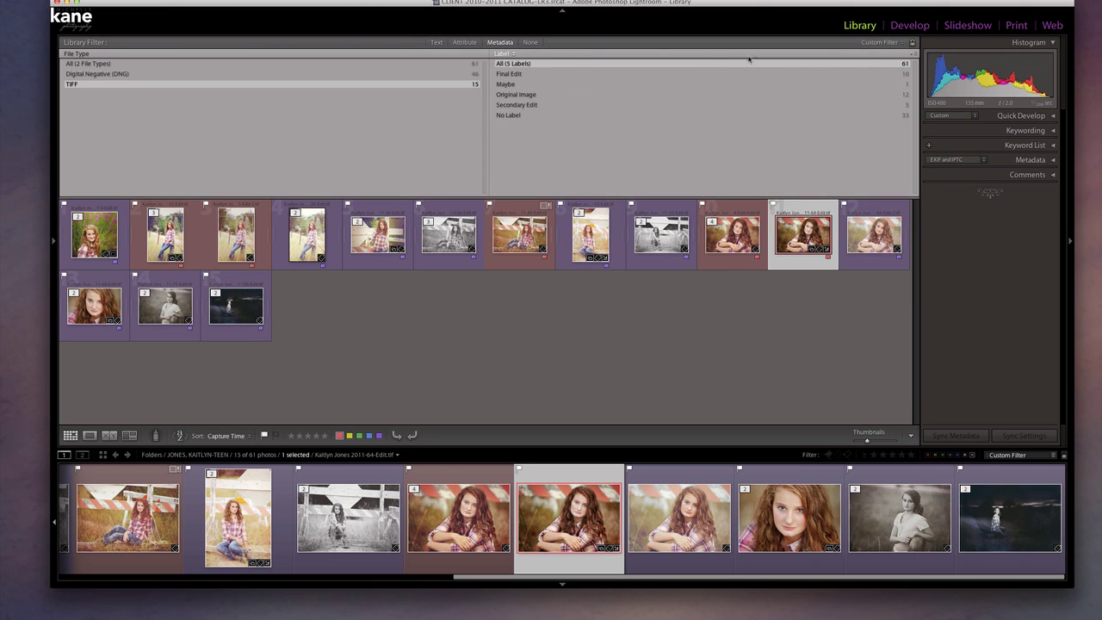
{"action": "left_click", "coordinate": [913, 54]}
{"action": "left_click", "coordinate": [928, 60]}
{"action": "left_click", "coordinate": [913, 55]}
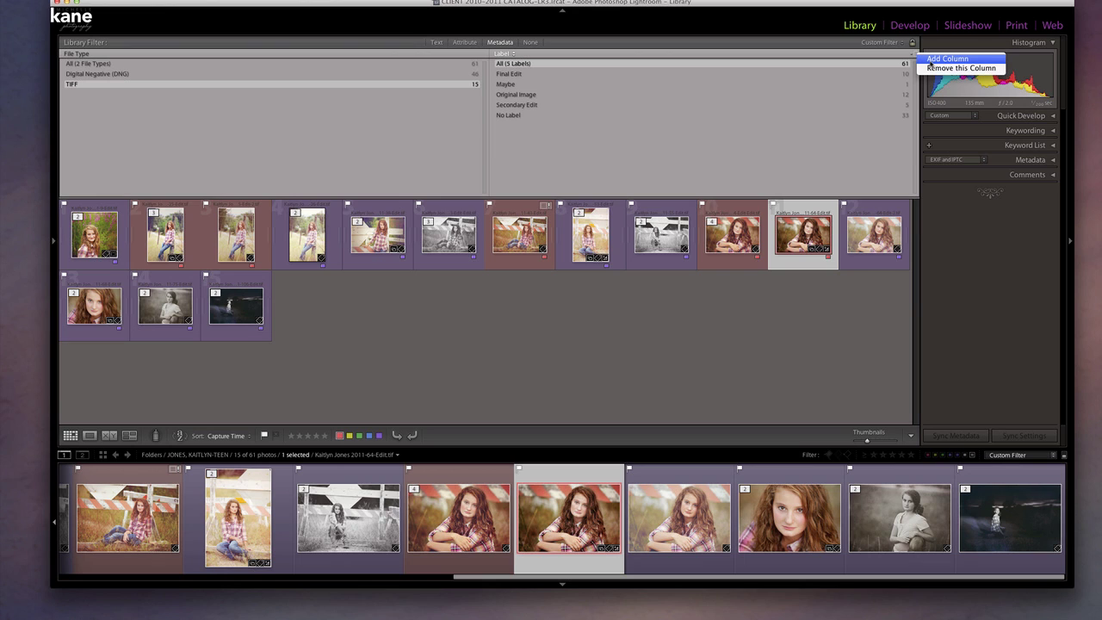
{"action": "left_click", "coordinate": [930, 60]}
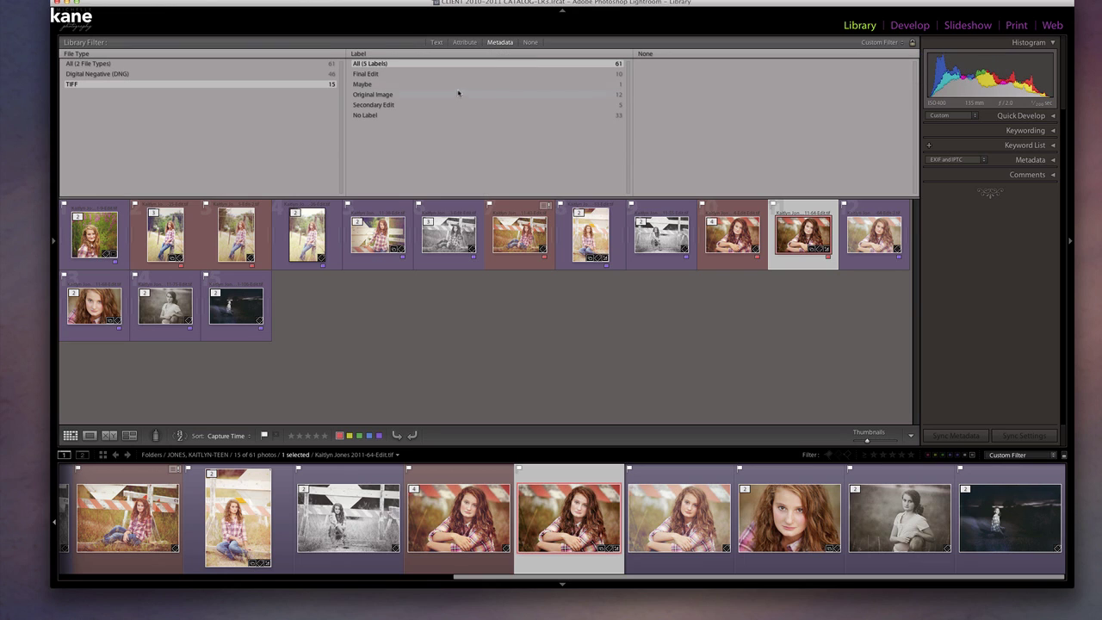
{"action": "left_click", "coordinate": [648, 55]}
{"action": "scroll", "coordinate": [664, 50], "scroll_direction": "up", "scroll_amount": 5}
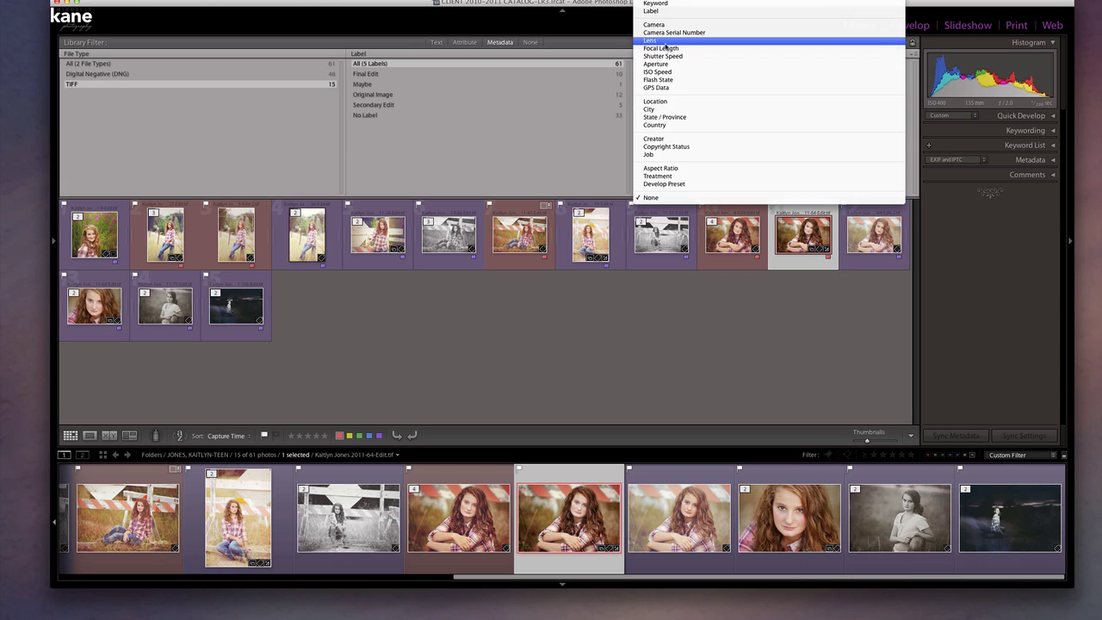
{"action": "left_click", "coordinate": [676, 170]}
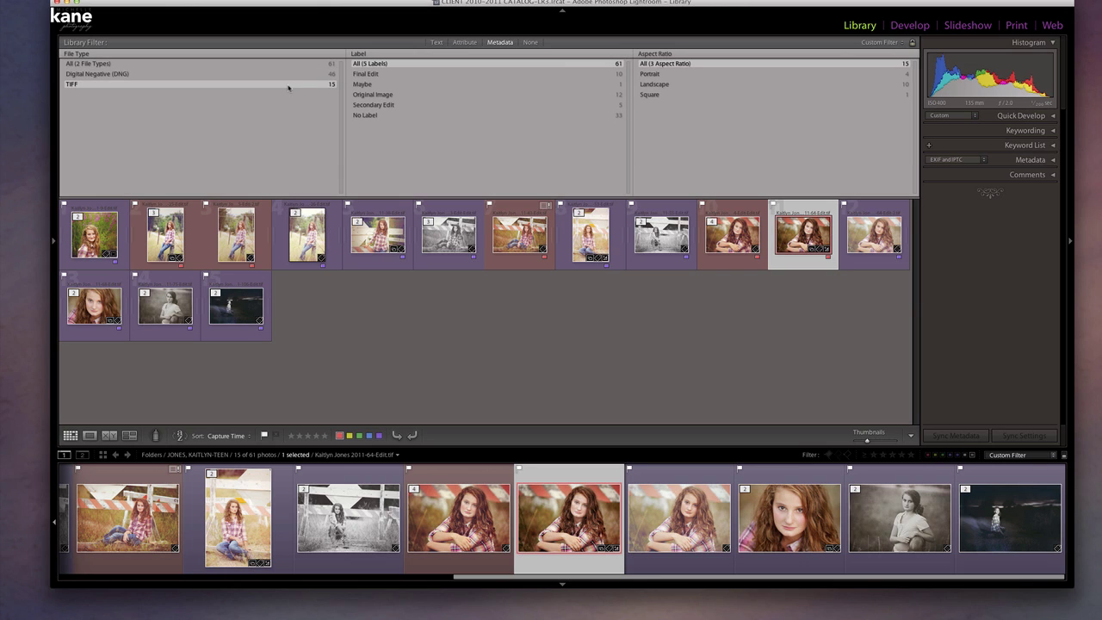
Filter the TIFF files to the Final Edit label and Portrait aspect ratio, and select both matching photos
{"action": "left_click", "coordinate": [369, 74]}
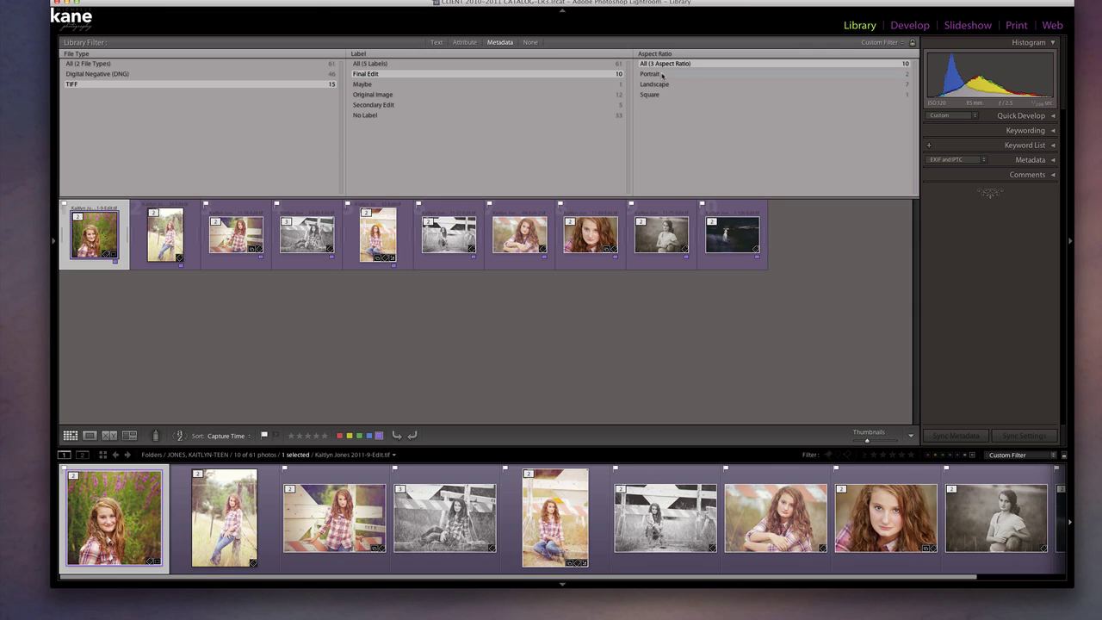
{"action": "left_click", "coordinate": [661, 75]}
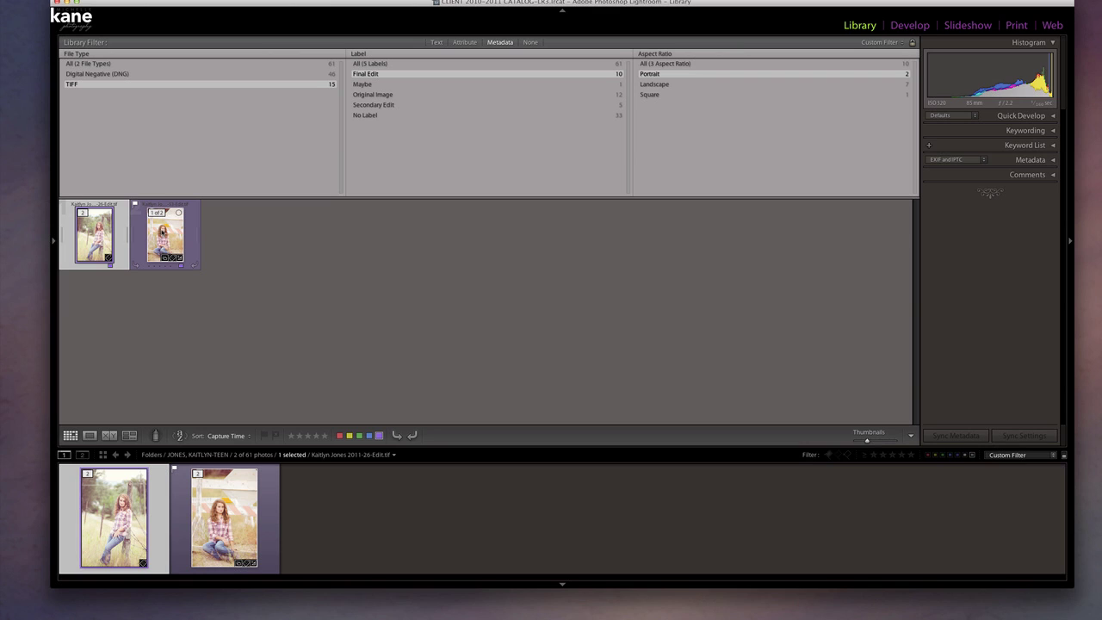
{"action": "left_click", "coordinate": [172, 231], "text": "super"}
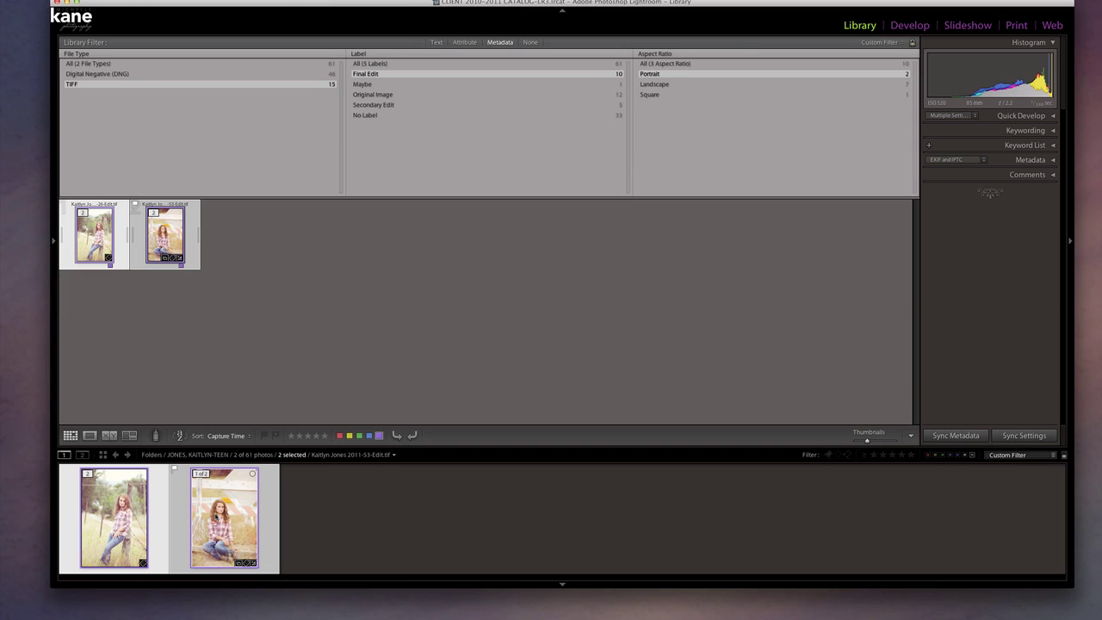
Open the export settings for the two selected portrait photos
{"action": "right_click", "coordinate": [239, 514]}
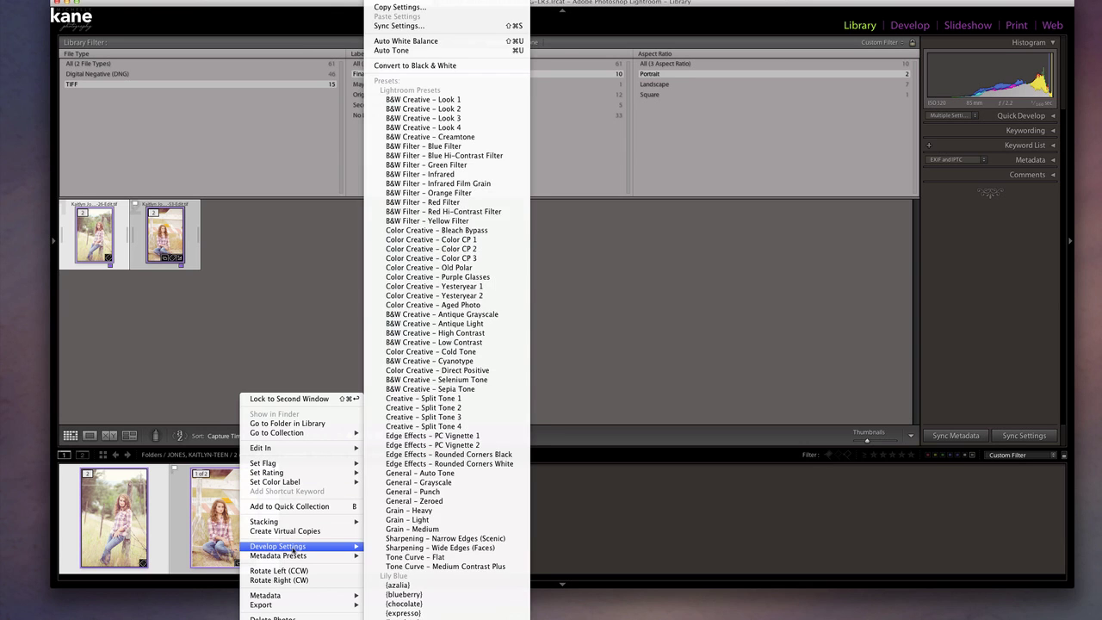
{"action": "mouse_move", "coordinate": [307, 605]}
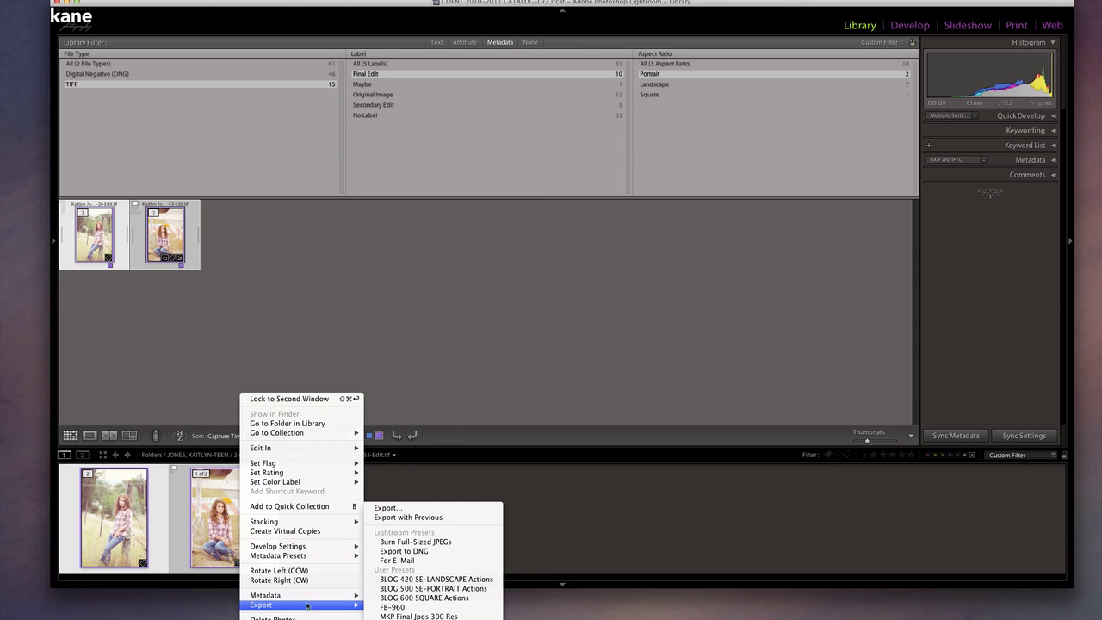
{"action": "left_click", "coordinate": [406, 519]}
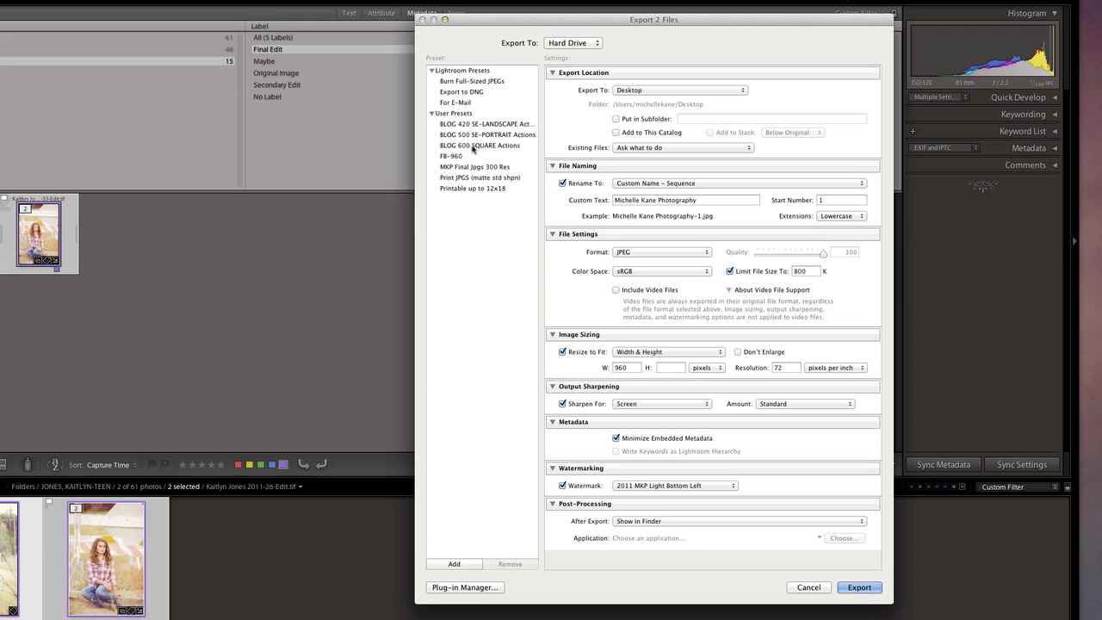
Export to a Desktop subfolder named with the client's first name plus "Blog", and append "-Teen" to the custom file name text
{"action": "left_click", "coordinate": [648, 91]}
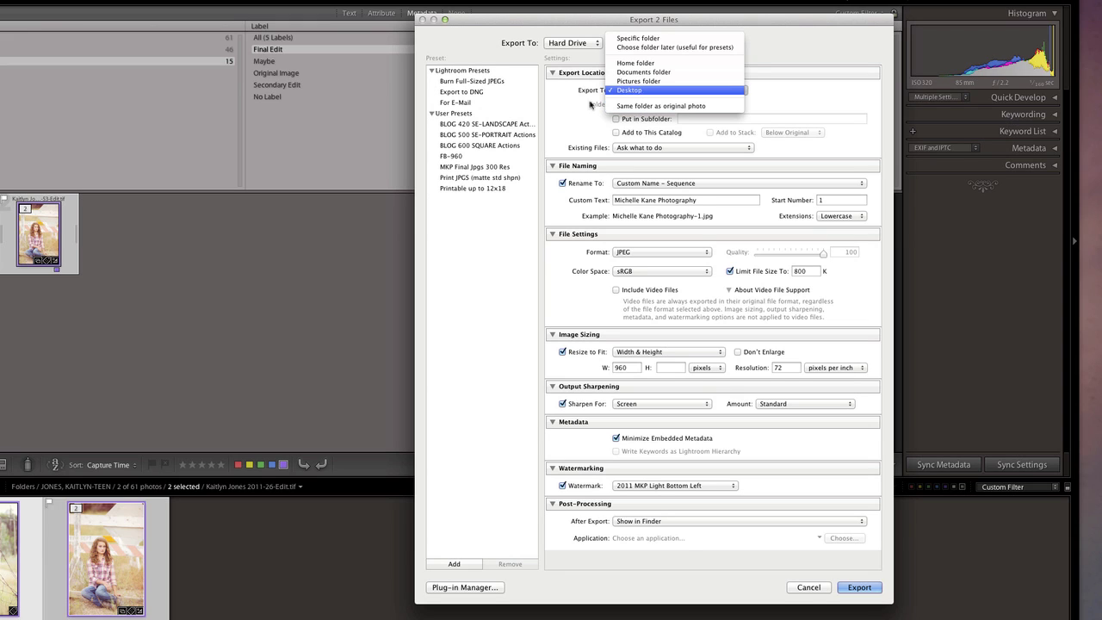
{"action": "left_click", "coordinate": [605, 119]}
{"action": "left_click", "coordinate": [616, 120]}
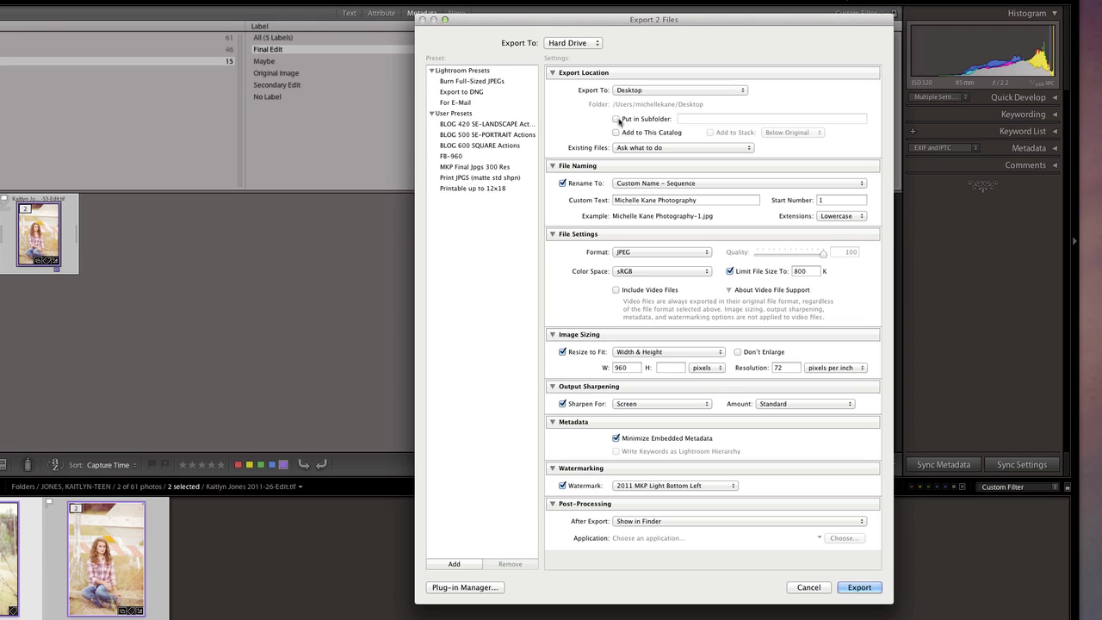
{"action": "left_click", "coordinate": [693, 118]}
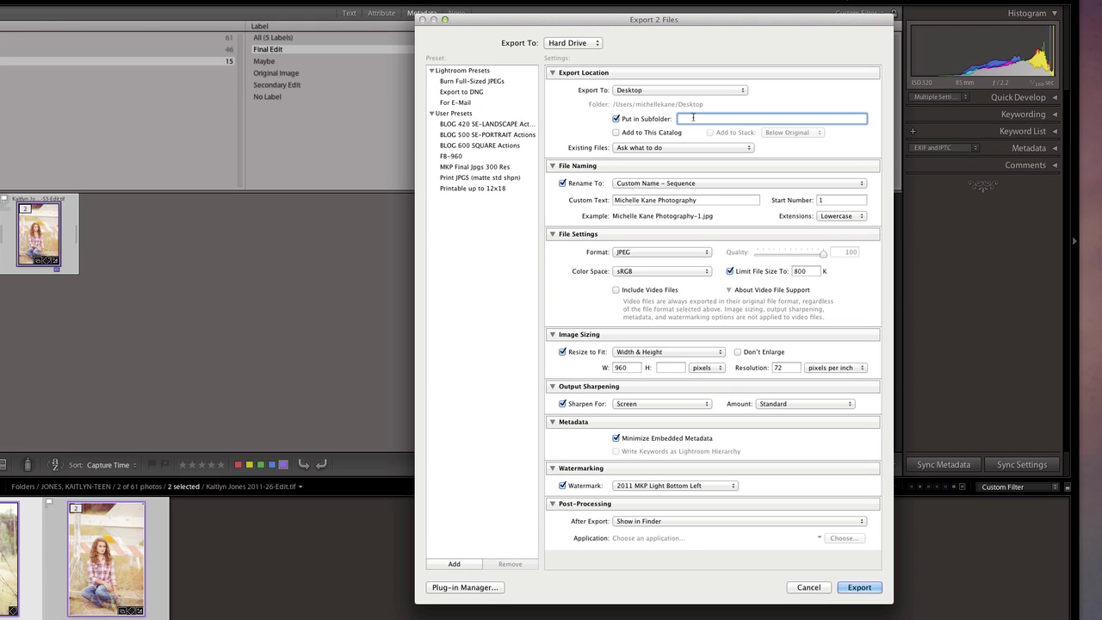
{"action": "type", "text": "Kaitlyn Blog"}
{"action": "left_click", "coordinate": [702, 200]}
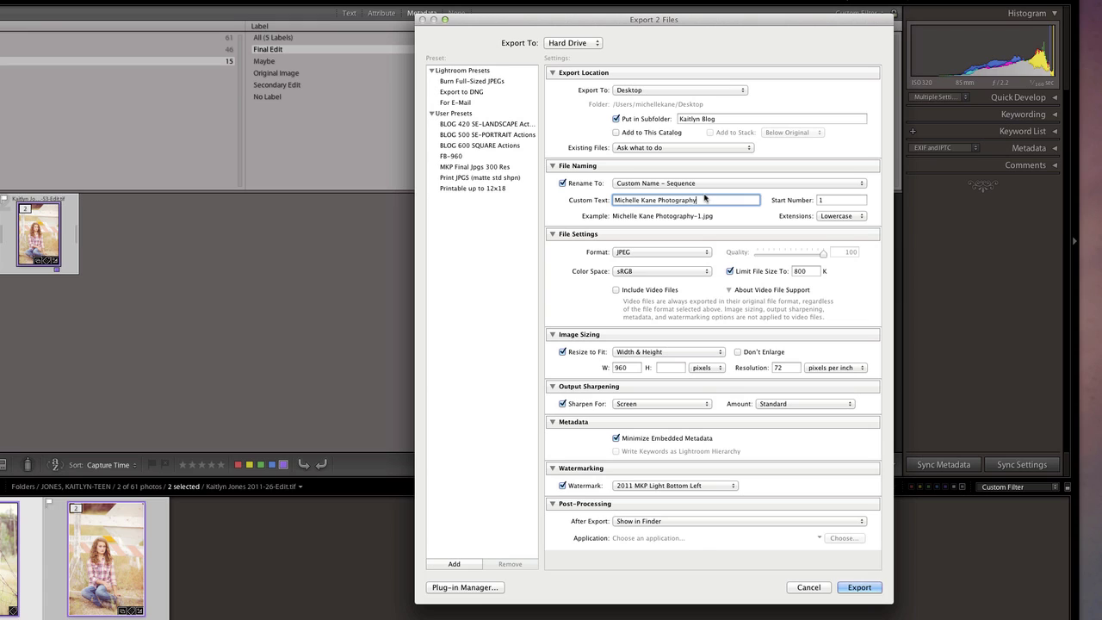
{"action": "type", "text": "-Teen"}
Keep JPEG as the export format and limit the file size to 500 K
{"action": "left_click", "coordinate": [665, 255]}
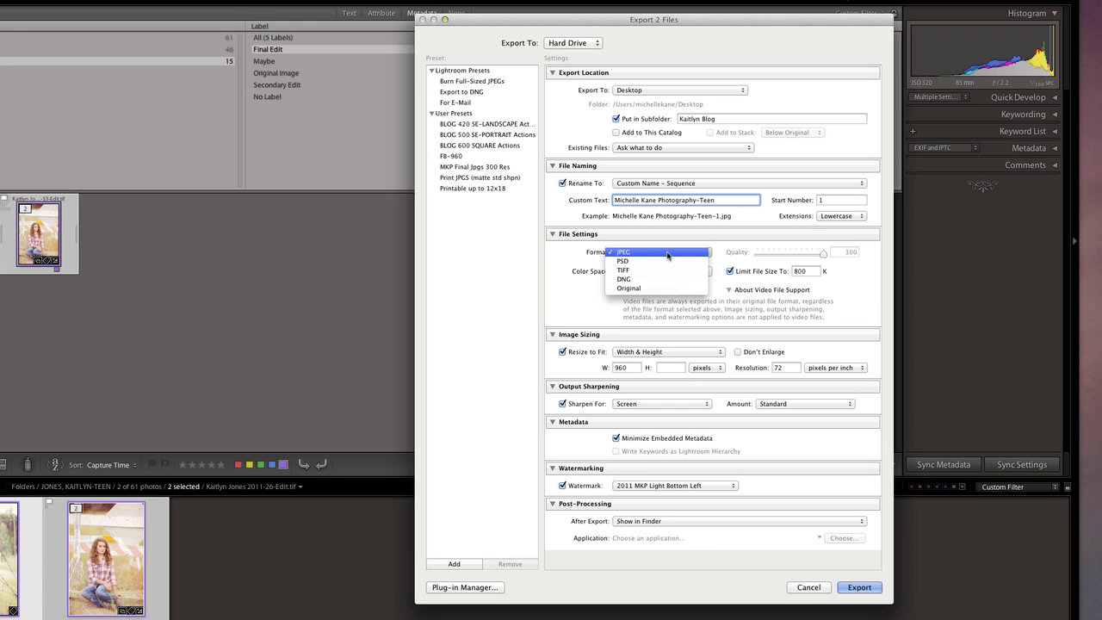
{"action": "left_click", "coordinate": [649, 255]}
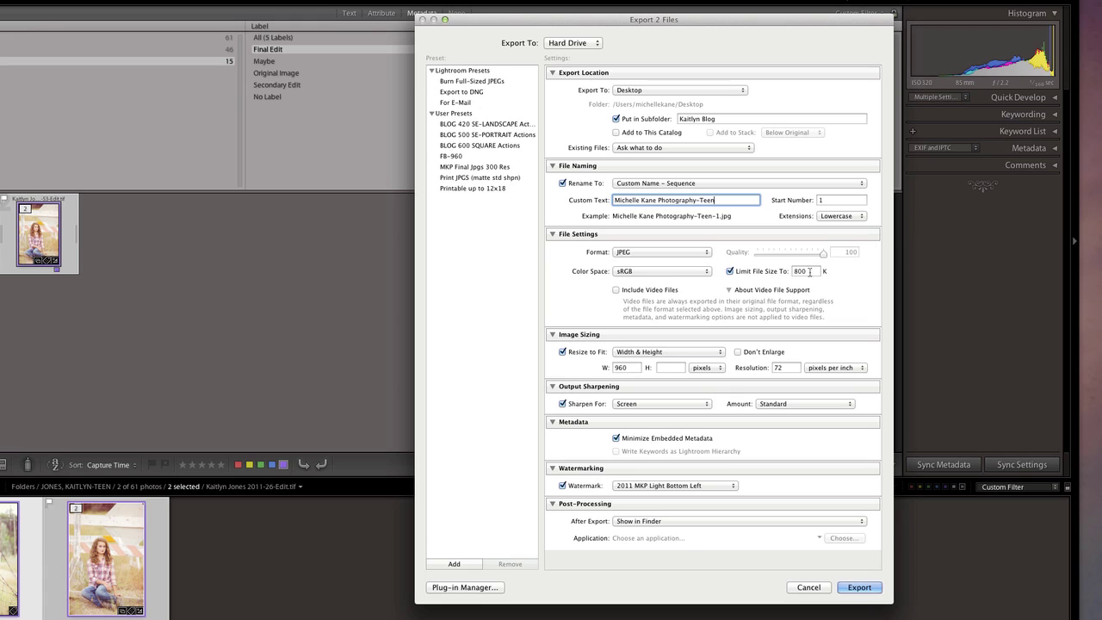
{"action": "double_click", "coordinate": [812, 271]}
{"action": "type", "text": "500"}
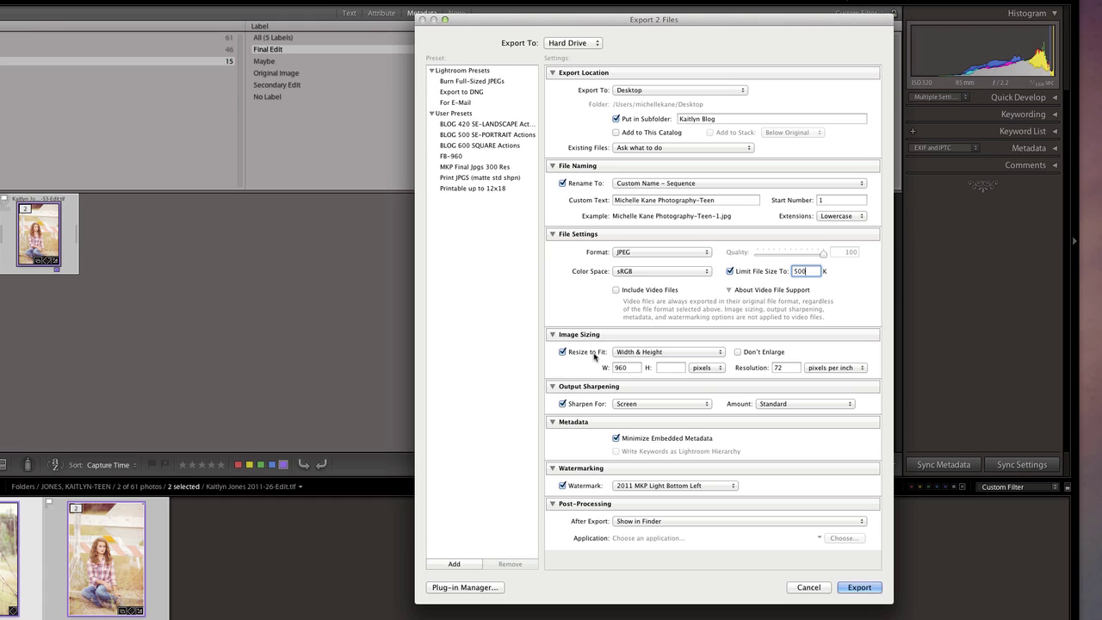
Resize the exported images to fit a short edge of 500 pixels
{"action": "left_click", "coordinate": [646, 355]}
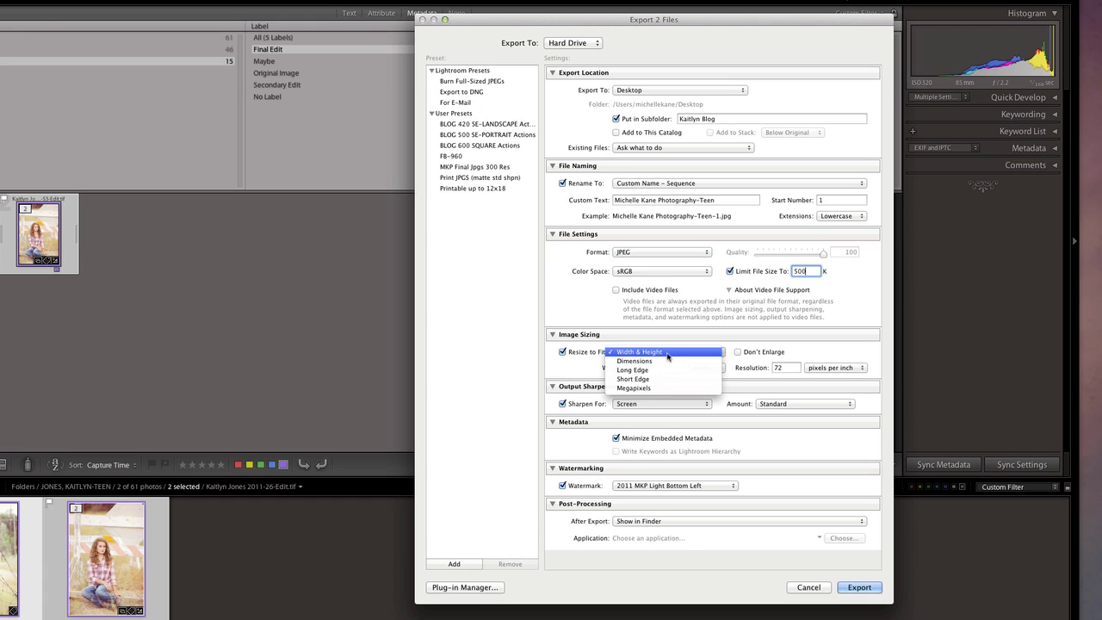
{"action": "left_click", "coordinate": [670, 380]}
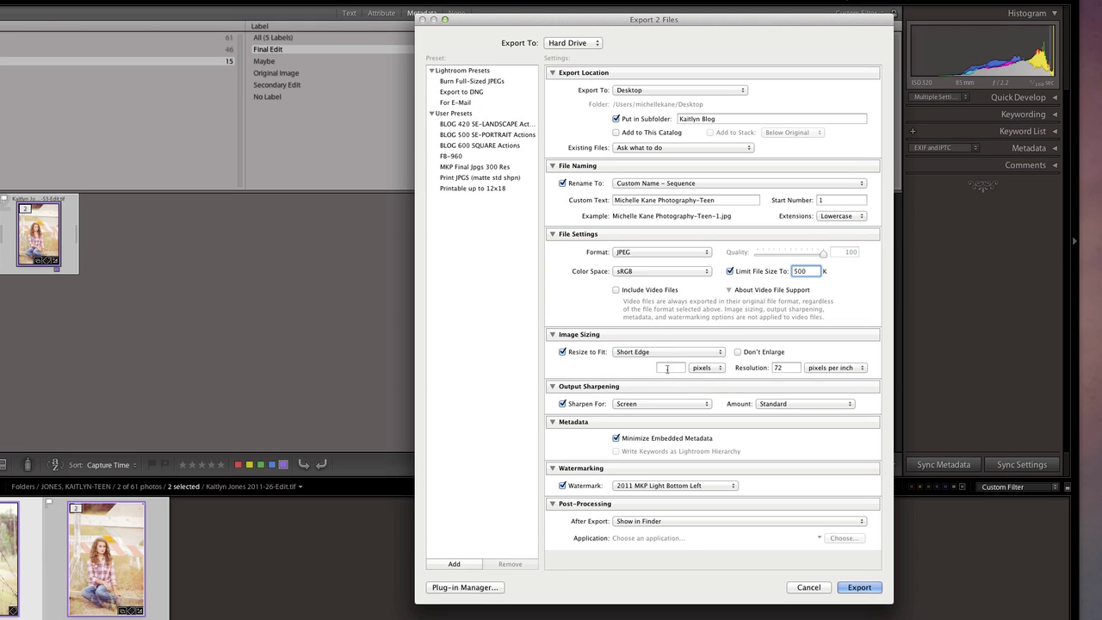
{"action": "left_click", "coordinate": [667, 367]}
{"action": "type", "text": "500"}
{"action": "left_click", "coordinate": [660, 353]}
{"action": "left_click", "coordinate": [661, 334]}
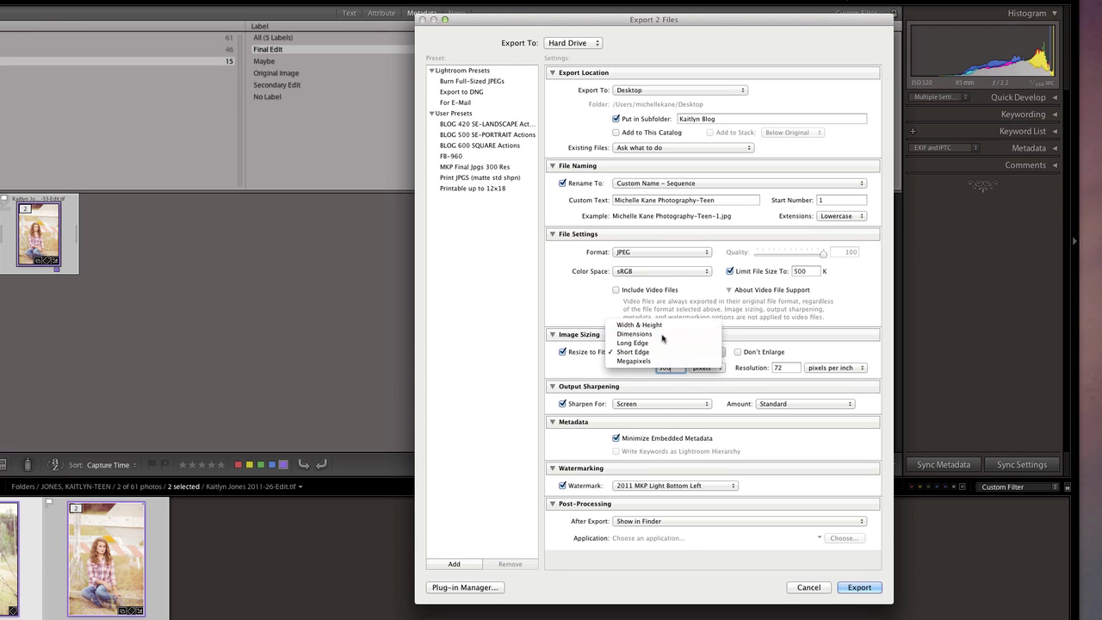
{"action": "left_click", "coordinate": [657, 353]}
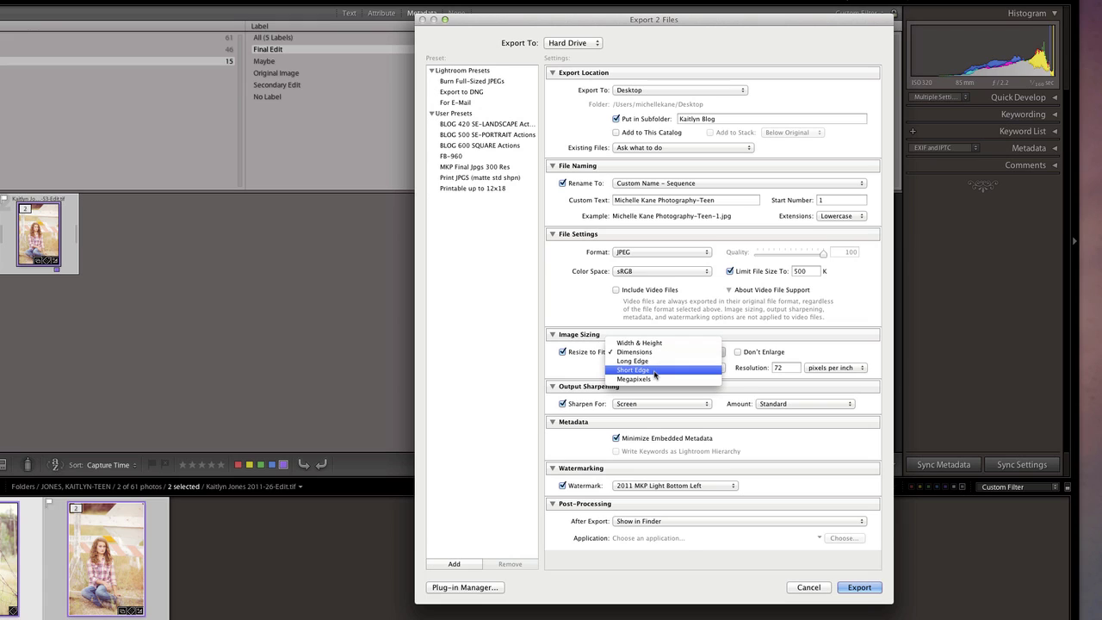
{"action": "left_click", "coordinate": [654, 370]}
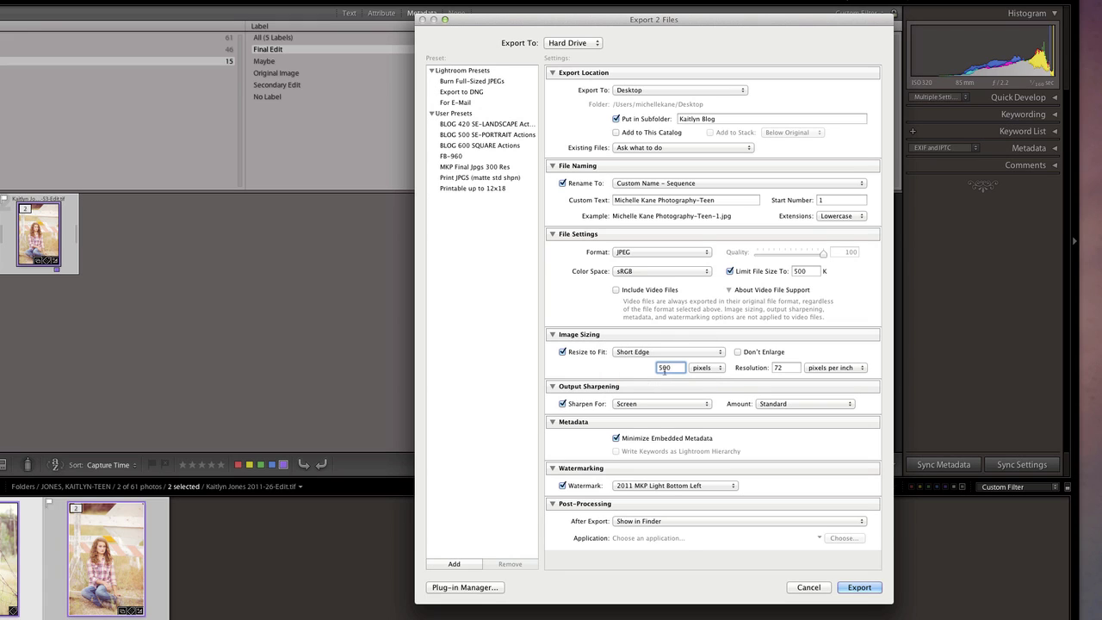
{"action": "left_click", "coordinate": [677, 370]}
Keep the output sharpening amount at Standard and the sharpening target at Screen
{"action": "left_click", "coordinate": [816, 405]}
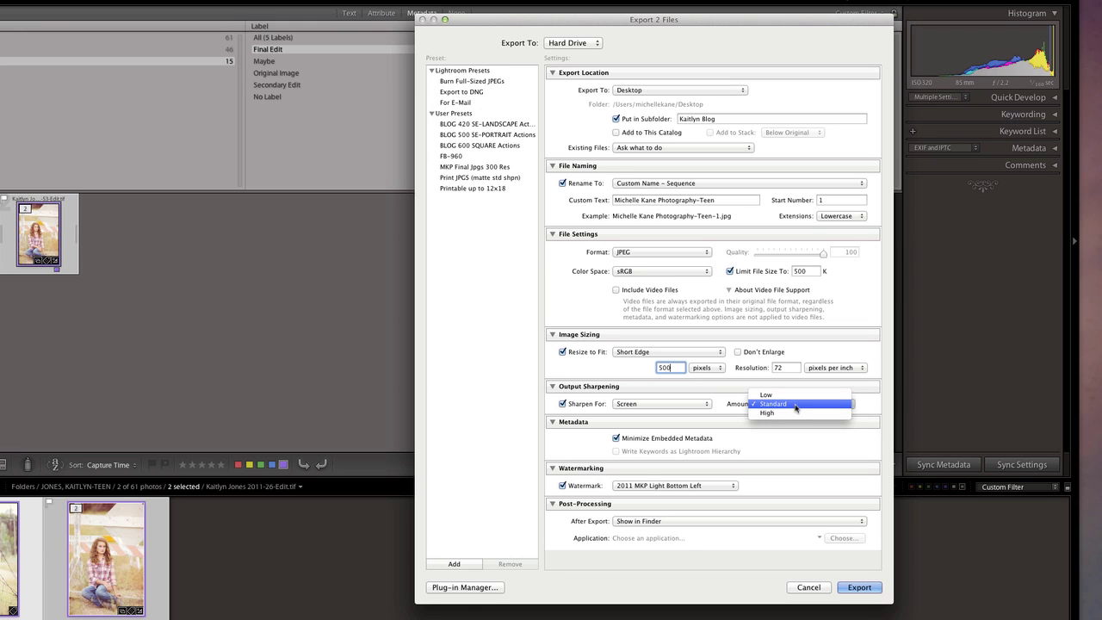
{"action": "left_click", "coordinate": [796, 407]}
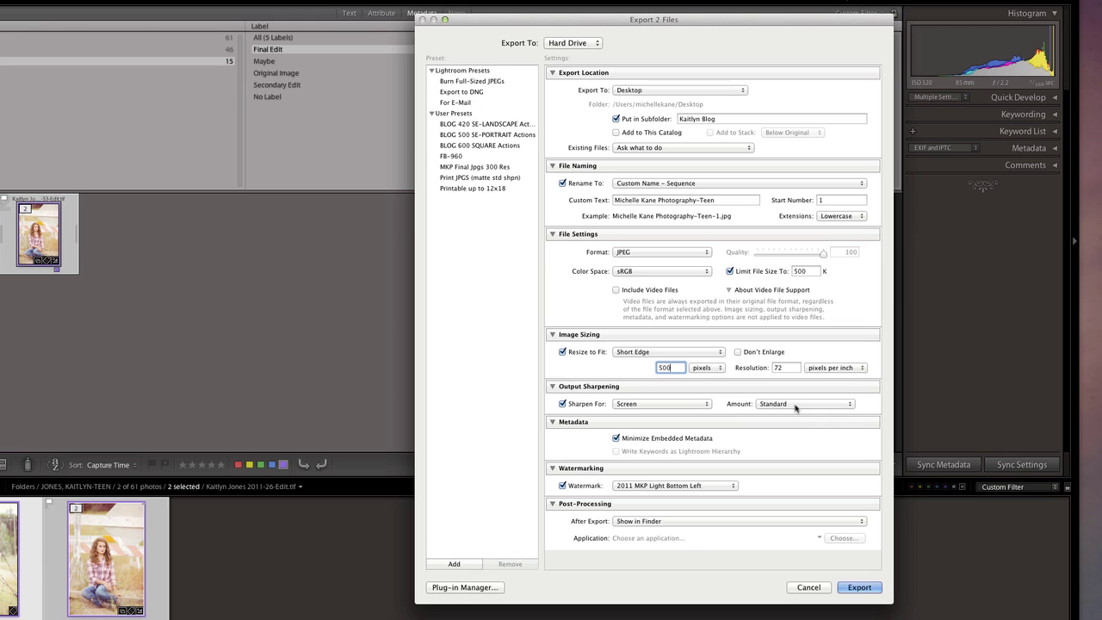
{"action": "left_click", "coordinate": [639, 406]}
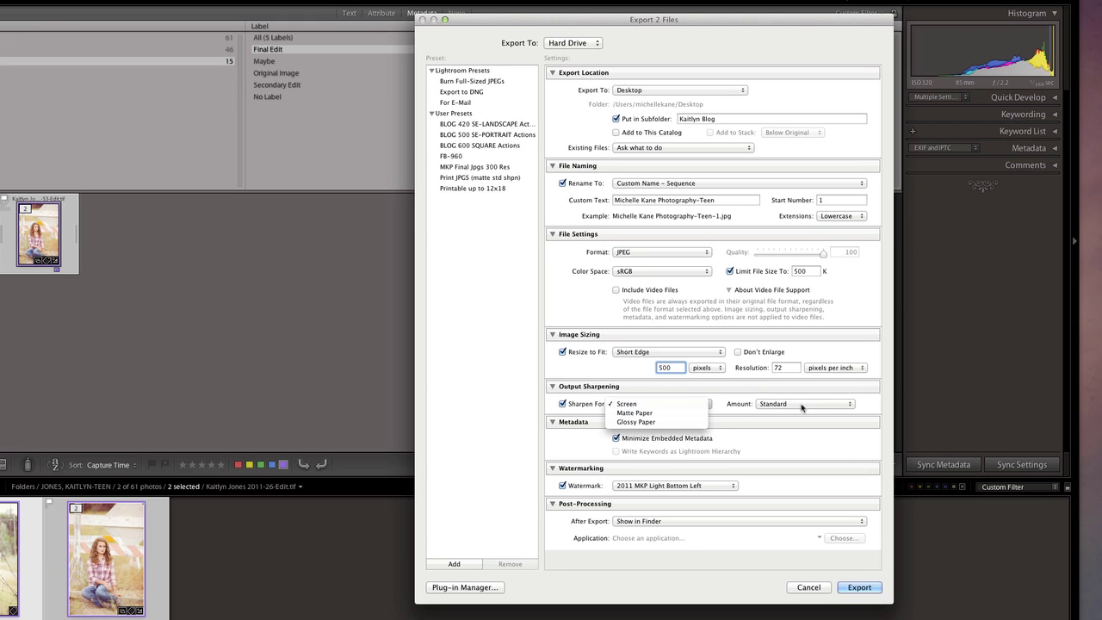
{"action": "left_click", "coordinate": [674, 405]}
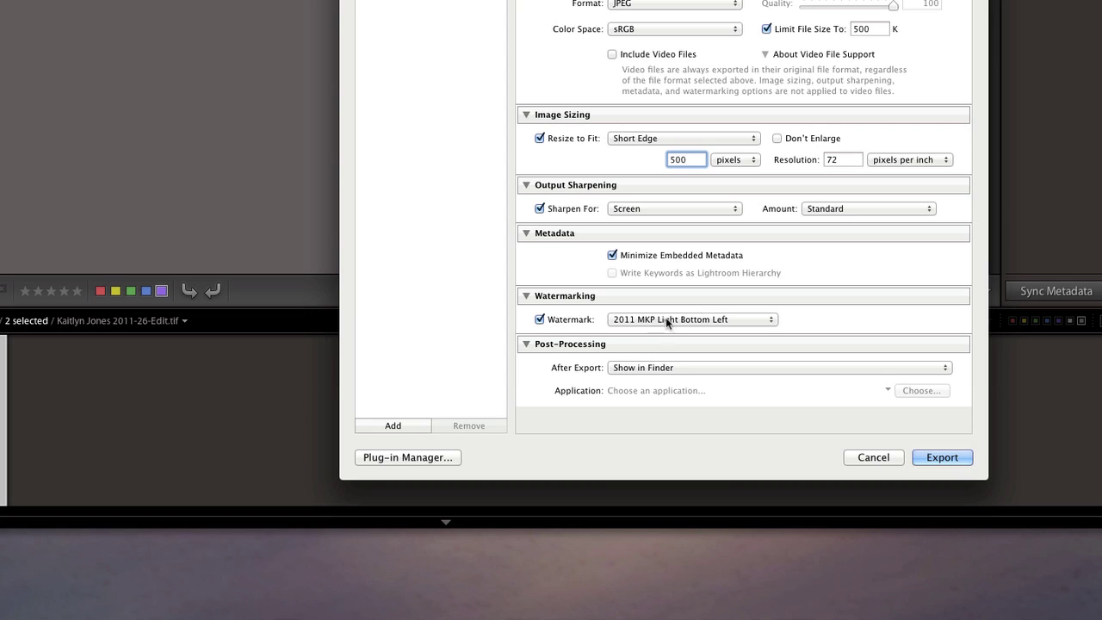
Open the Watermark Editor from the export settings and switch the watermark style from Graphic to Text
{"action": "left_click", "coordinate": [707, 320]}
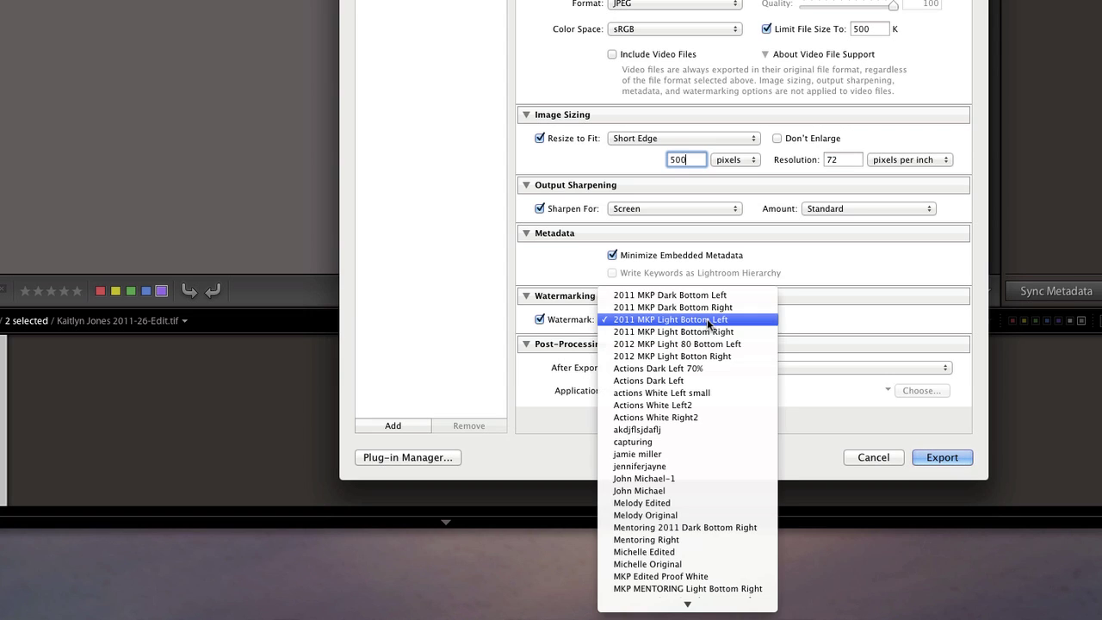
{"action": "scroll", "coordinate": [695, 398], "scroll_direction": "down", "scroll_amount": 3}
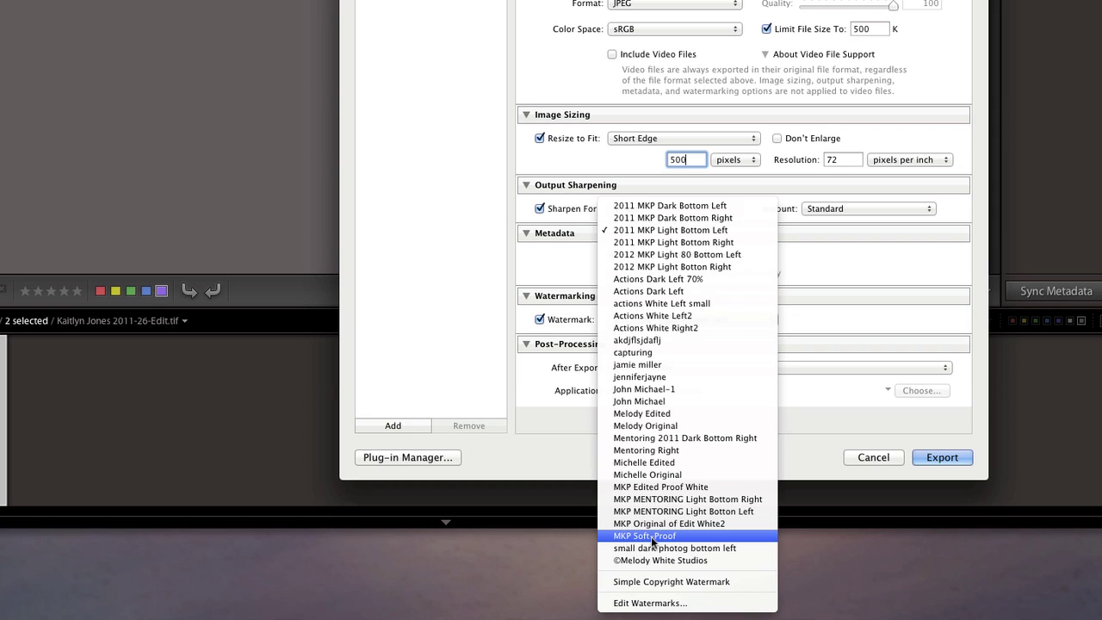
{"action": "left_click", "coordinate": [663, 603]}
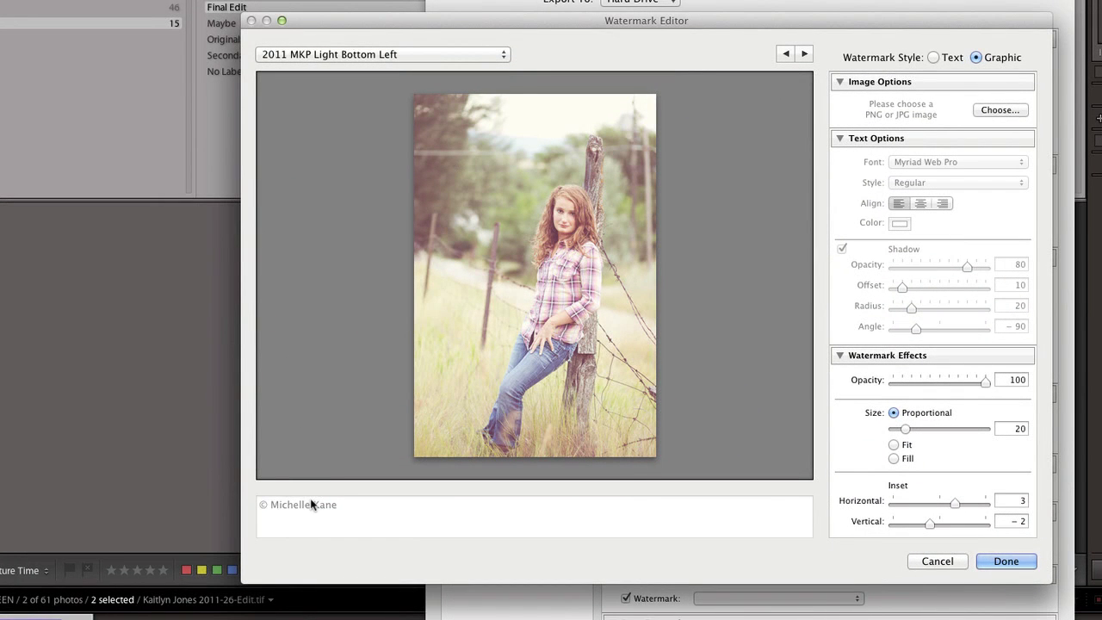
{"action": "left_click", "coordinate": [934, 58]}
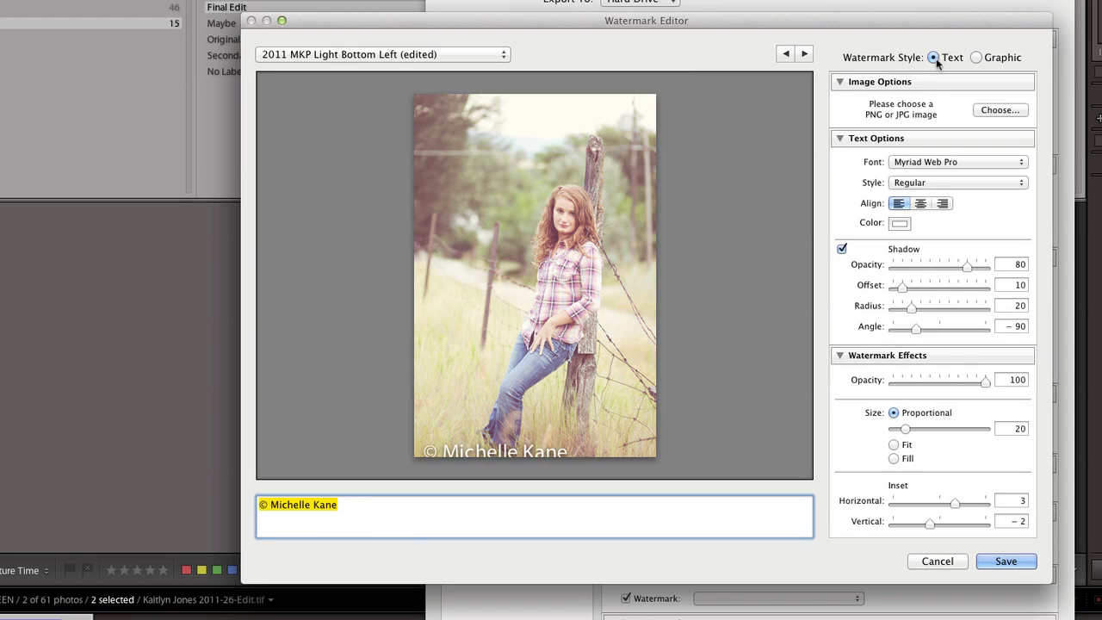
{"action": "left_click", "coordinate": [981, 57]}
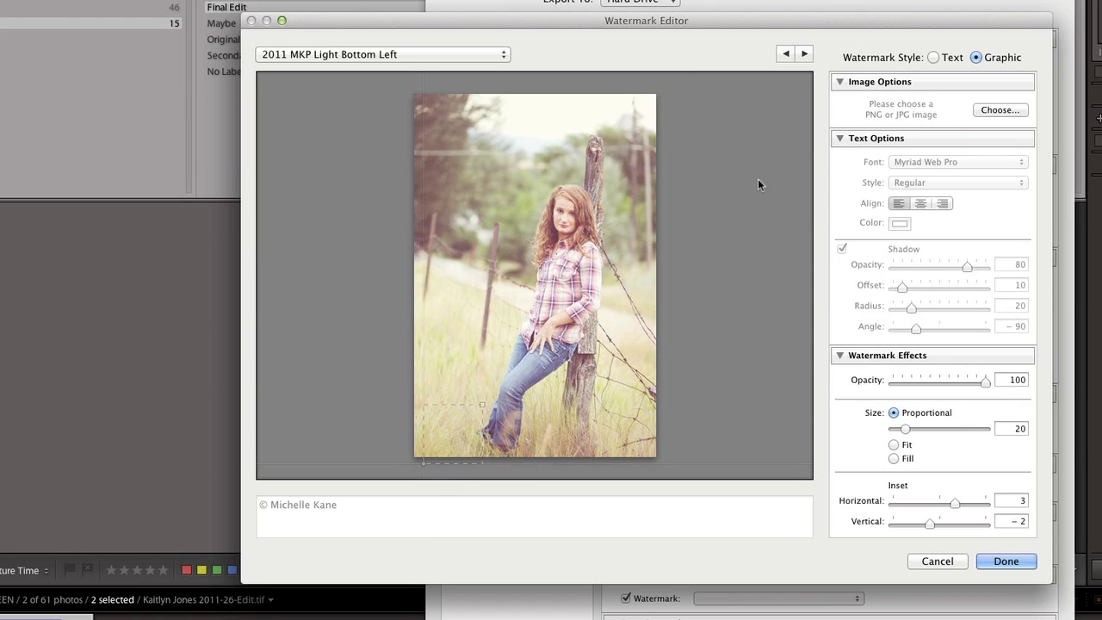
{"action": "left_click", "coordinate": [934, 56]}
{"action": "left_click", "coordinate": [369, 502]}
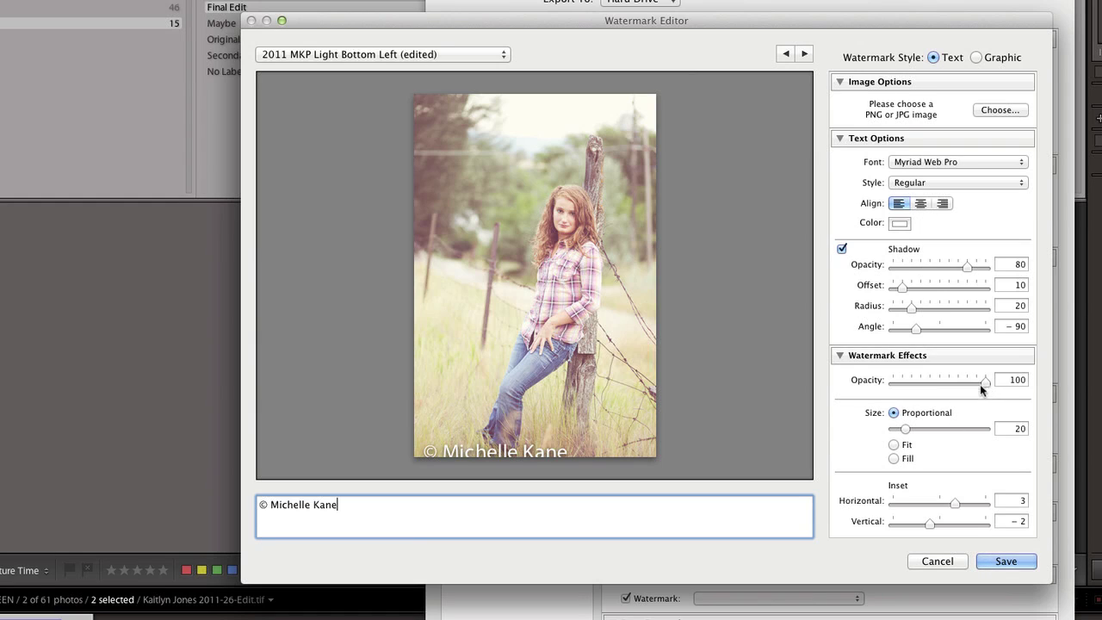
Set the text watermark's proportional size to 18 and its horizontal and vertical insets to 2
{"action": "left_click_drag", "start_coordinate": [904, 429], "coordinate": [905, 428]}
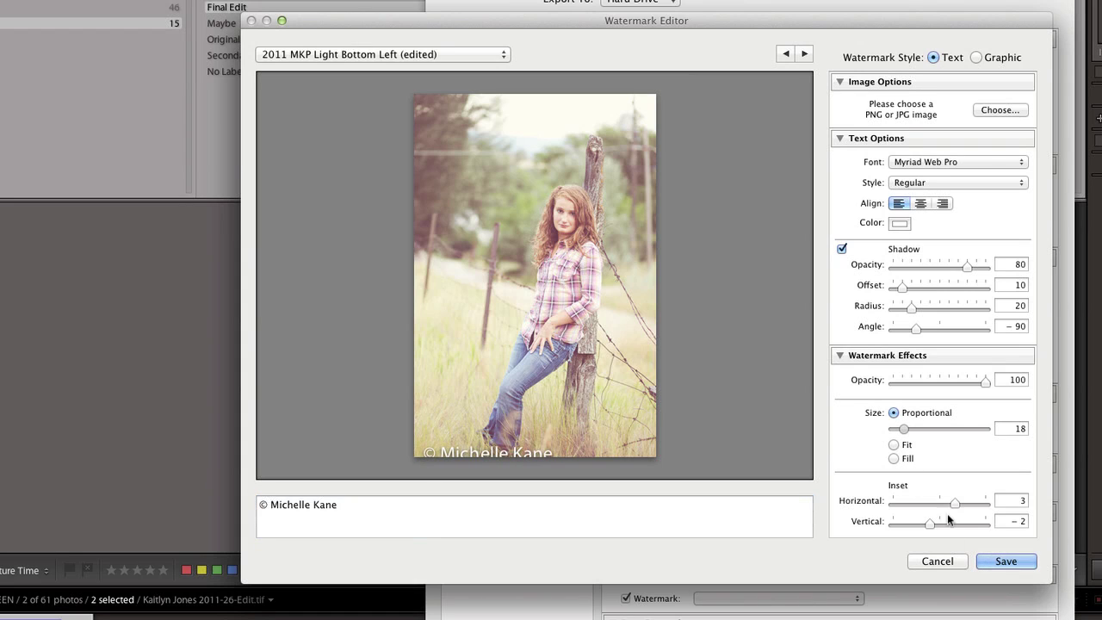
{"action": "left_click_drag", "start_coordinate": [954, 503], "coordinate": [952, 504]}
{"action": "left_click_drag", "start_coordinate": [939, 496], "coordinate": [952, 522]}
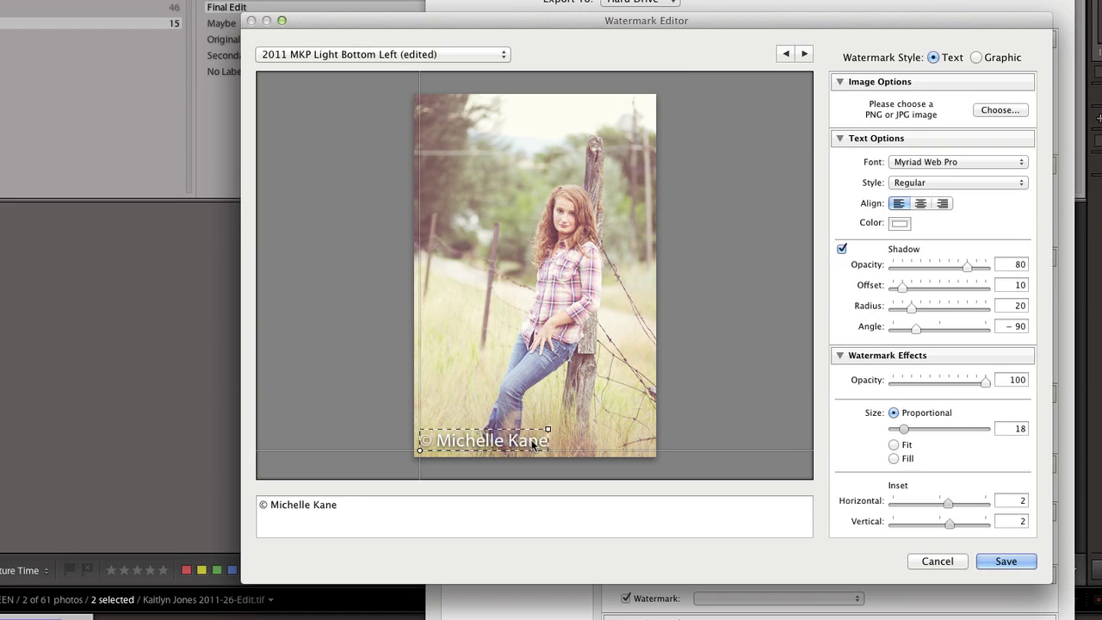
Try anchoring the watermark at the photo's upper-right corner and centre, and return it to the lower-left corner
{"action": "scroll", "coordinate": [930, 486], "scroll_direction": "down", "scroll_amount": 2}
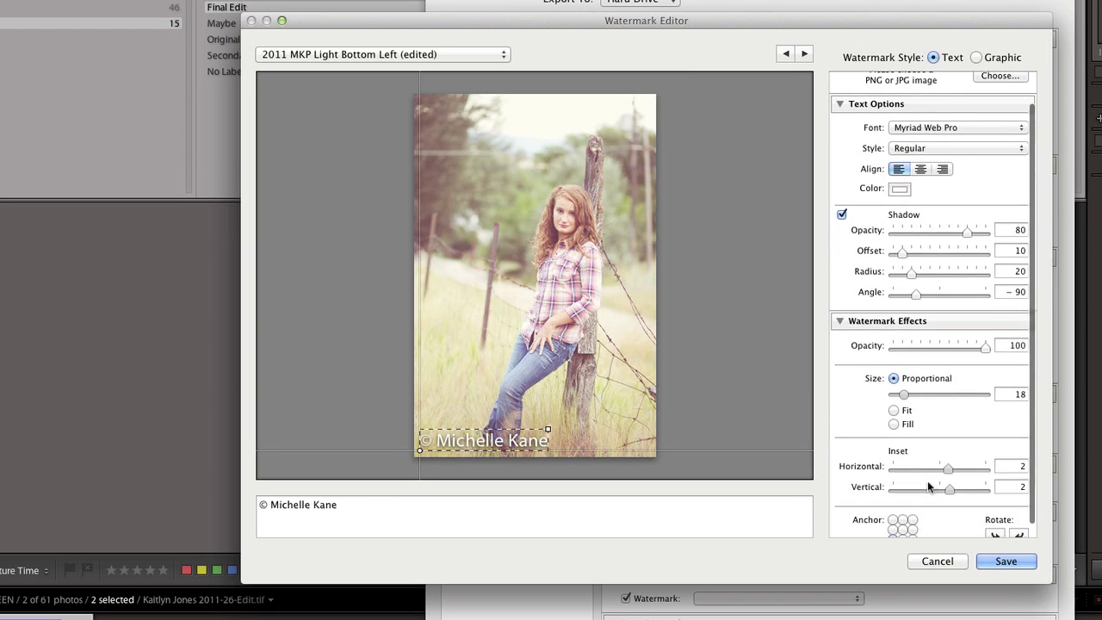
{"action": "scroll", "coordinate": [927, 481], "scroll_direction": "down", "scroll_amount": 3}
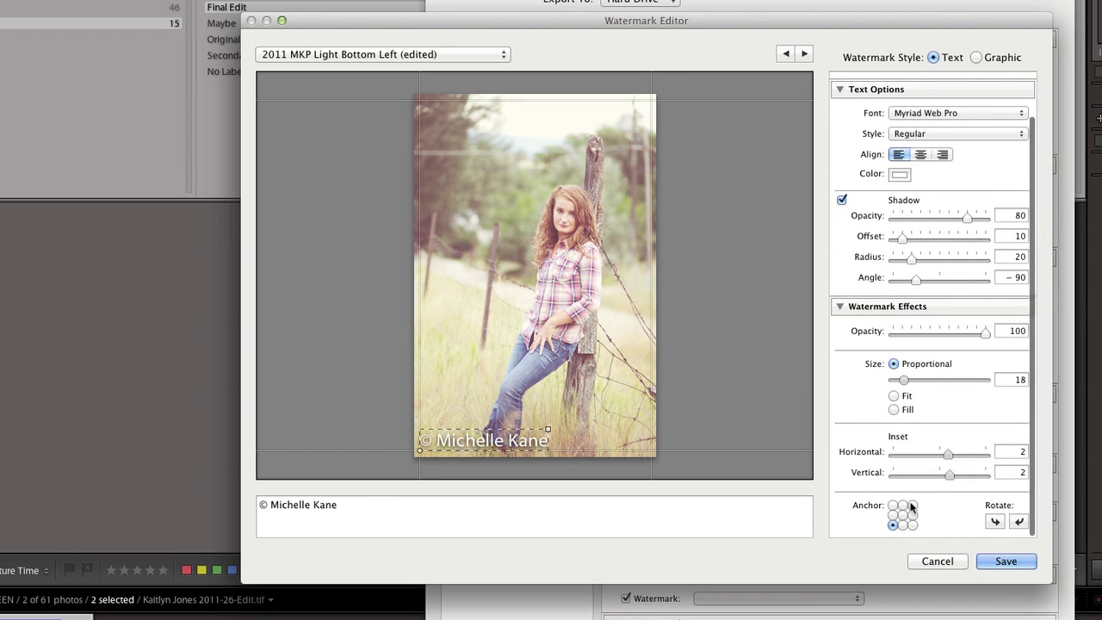
{"action": "left_click", "coordinate": [913, 505]}
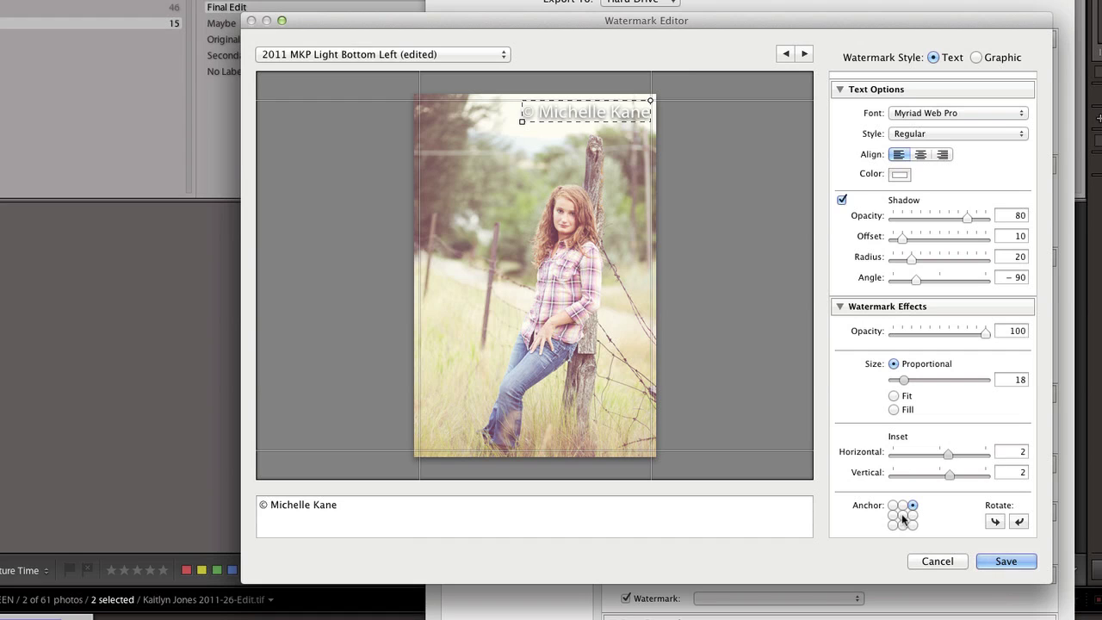
{"action": "left_click", "coordinate": [902, 515]}
{"action": "left_click", "coordinate": [893, 525]}
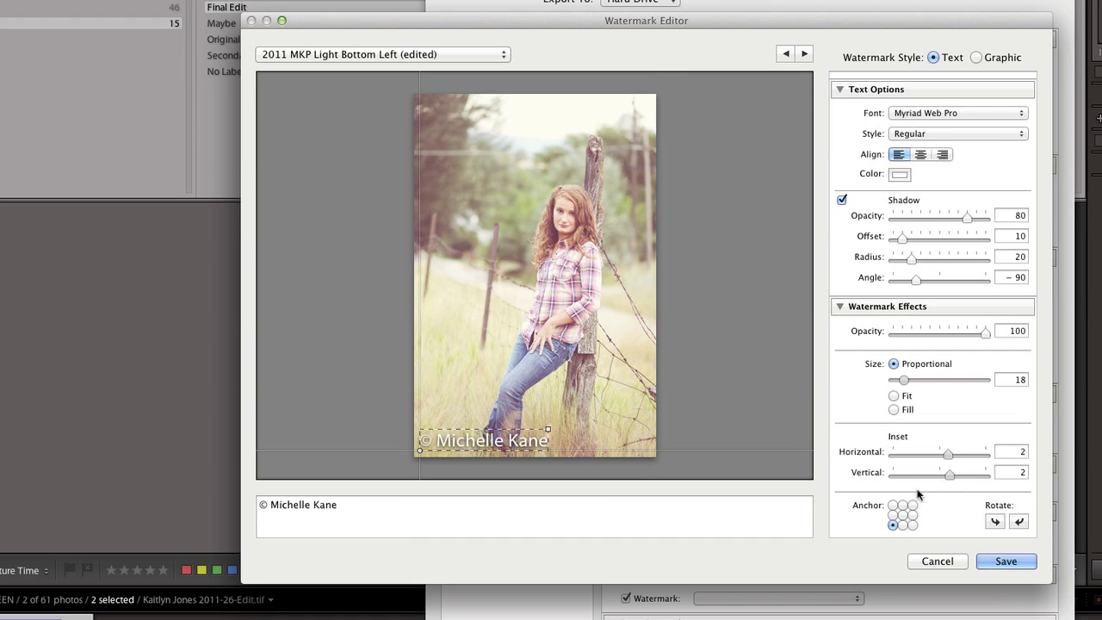
{"action": "scroll", "coordinate": [957, 515], "scroll_direction": "down", "scroll_amount": 2}
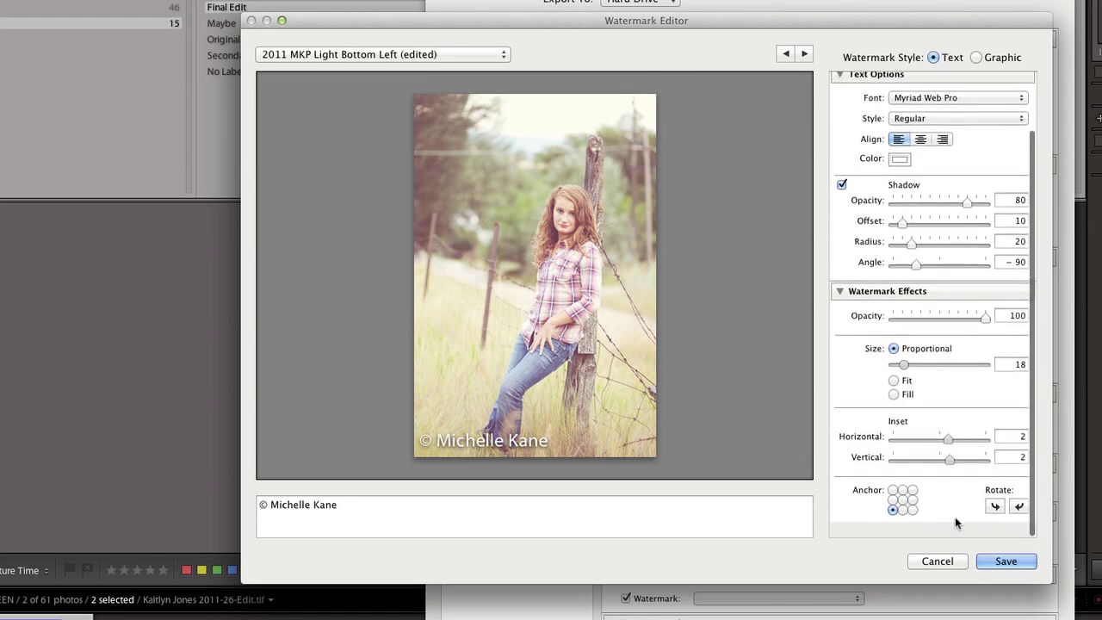
Save the edited watermark as a new preset named "Lame Watermark"
{"action": "left_click", "coordinate": [1005, 561]}
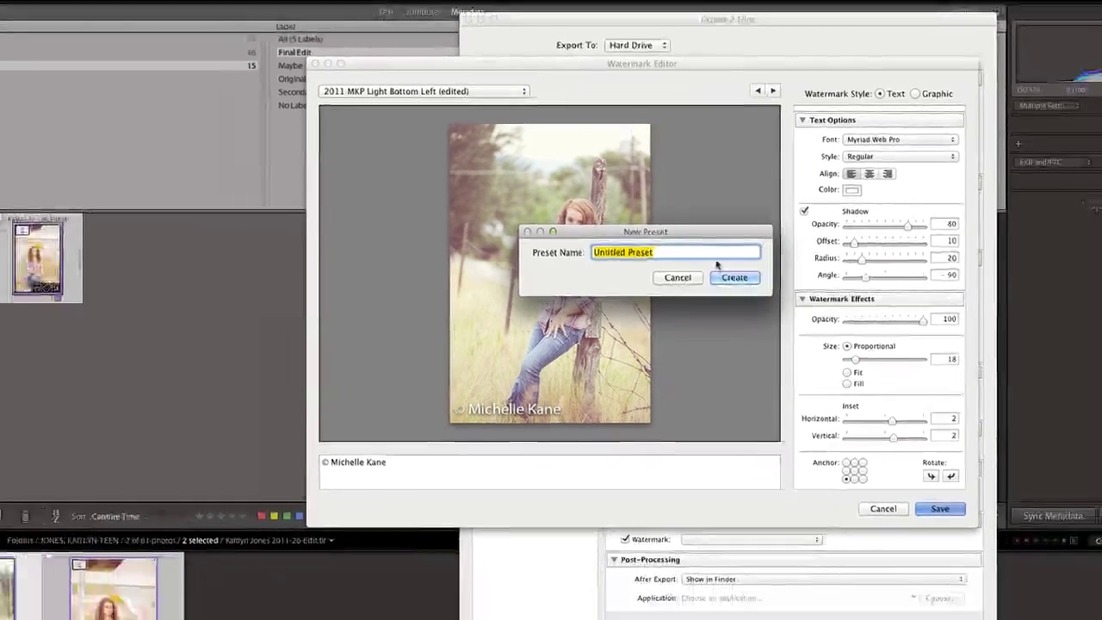
{"action": "type", "text": "Lame"}
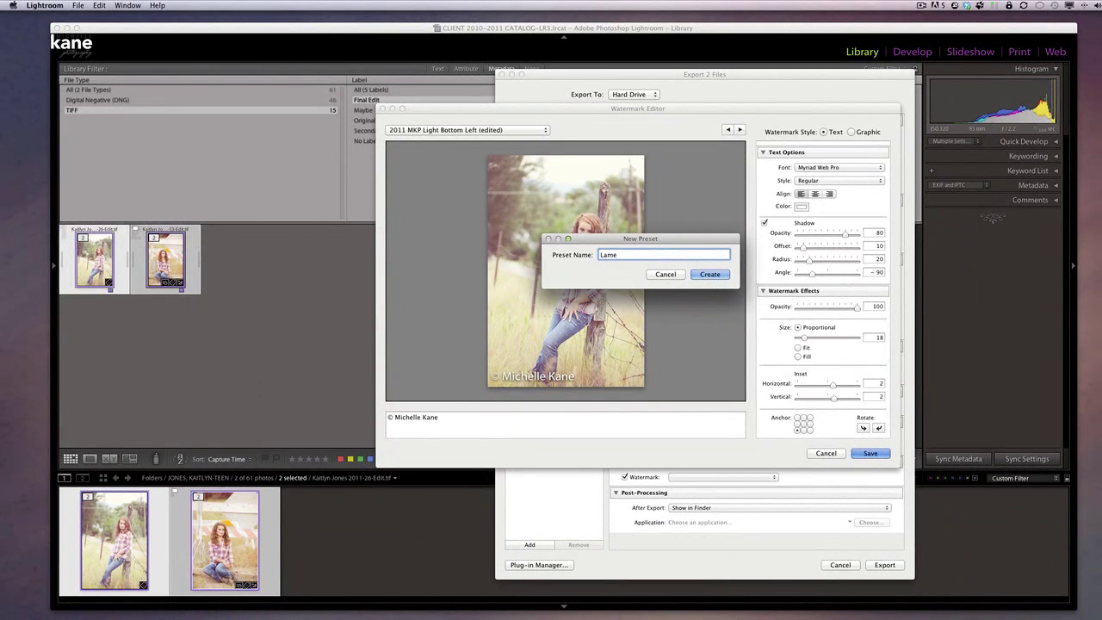
{"action": "type", "text": " War"}
{"action": "key", "text": "BackSpace"}
{"action": "type", "text": "termark"}
{"action": "left_click", "coordinate": [709, 275]}
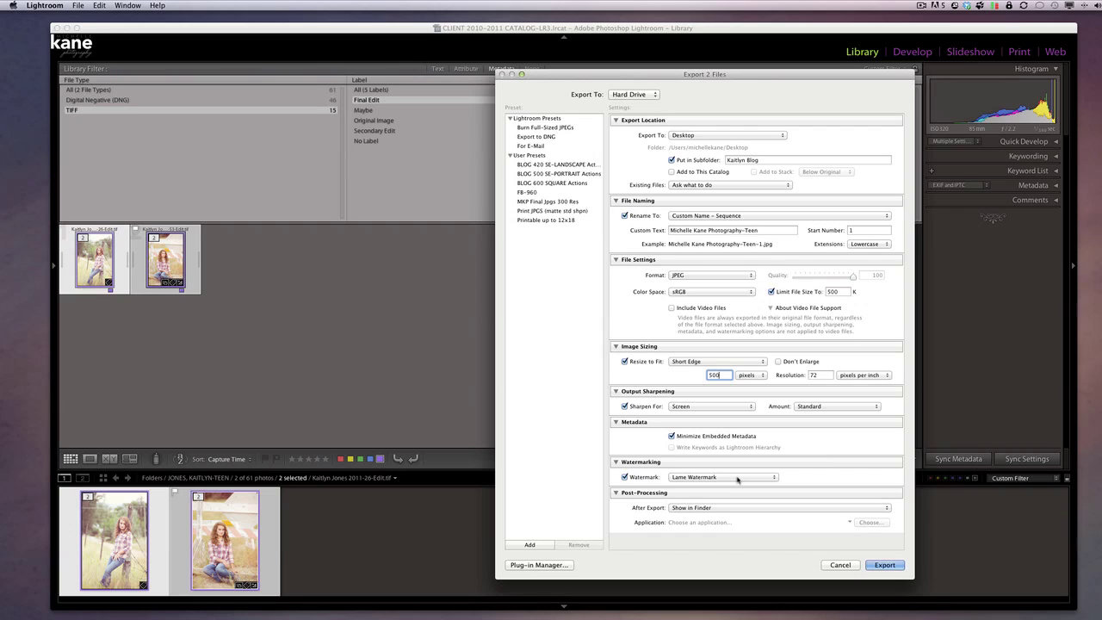
Export the two selected portrait photos with the current blog settings and watermark
{"action": "scroll", "coordinate": [718, 489], "scroll_direction": "down", "scroll_amount": 1}
{"action": "scroll", "coordinate": [718, 490], "scroll_direction": "up", "scroll_amount": 1}
{"action": "left_click", "coordinate": [895, 566]}
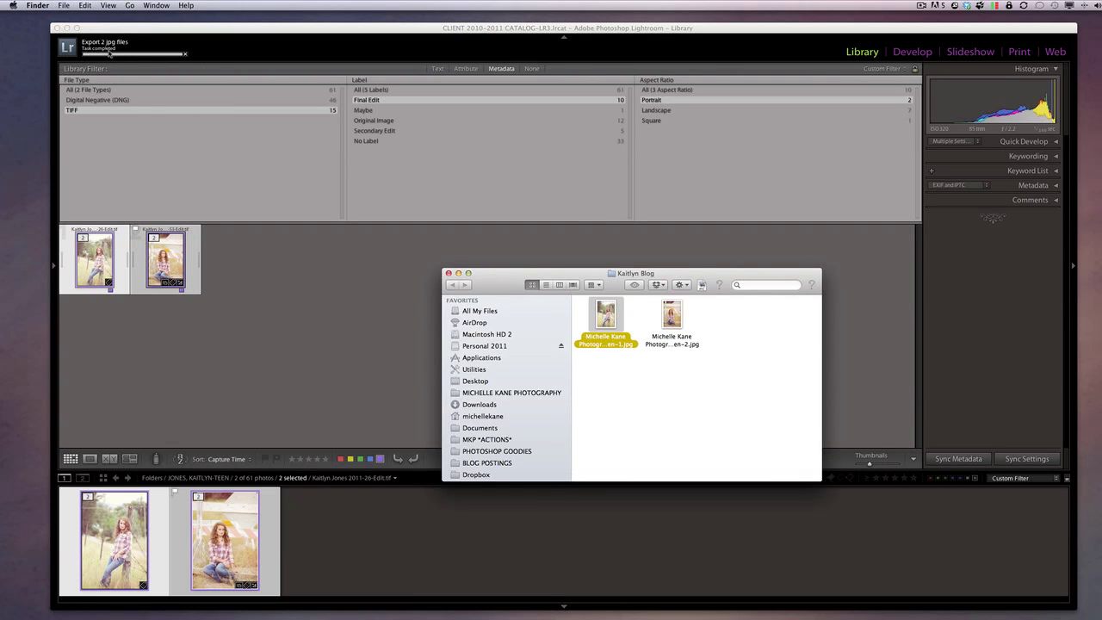
Preview the first exported JPEG in Finder to check its watermark, and close the export folder window
{"action": "left_click_drag", "start_coordinate": [502, 289], "coordinate": [438, 208]}
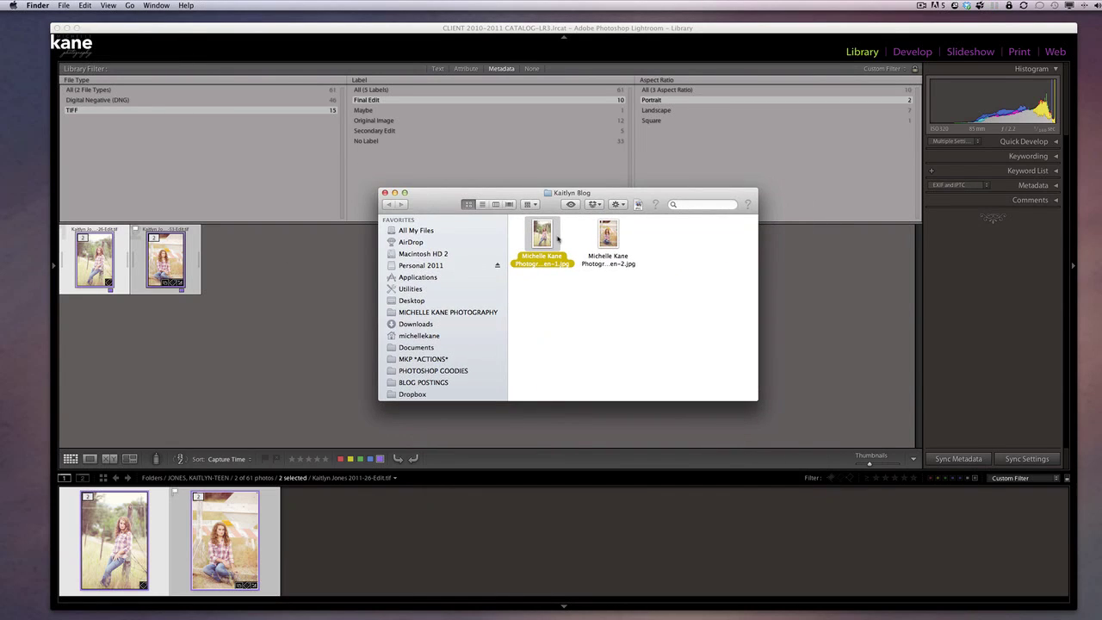
{"action": "key", "text": "space"}
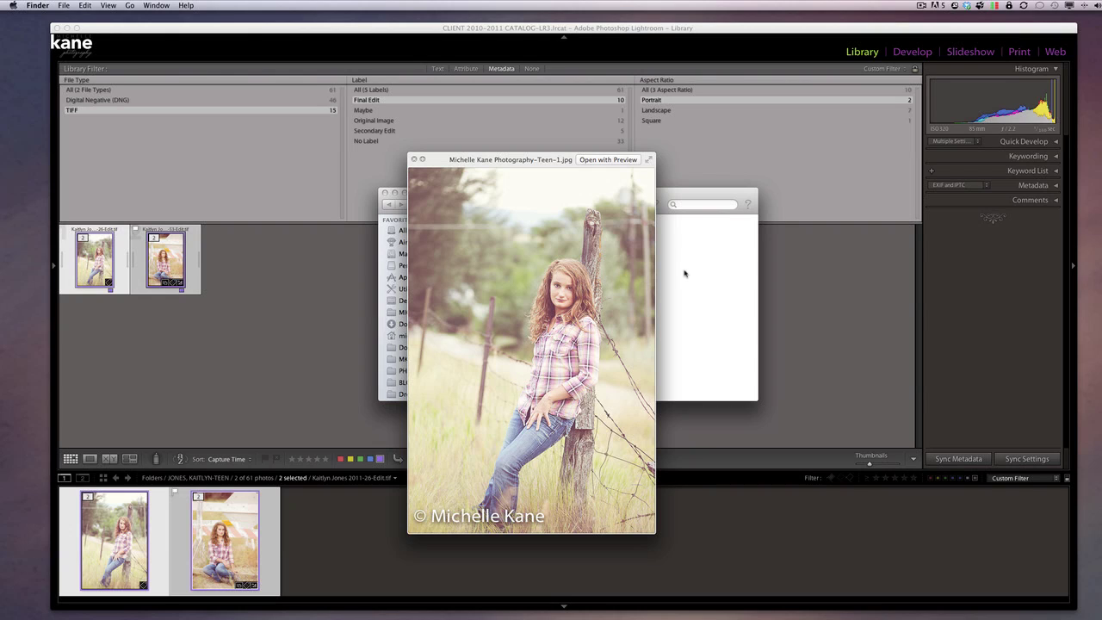
{"action": "key", "text": "space"}
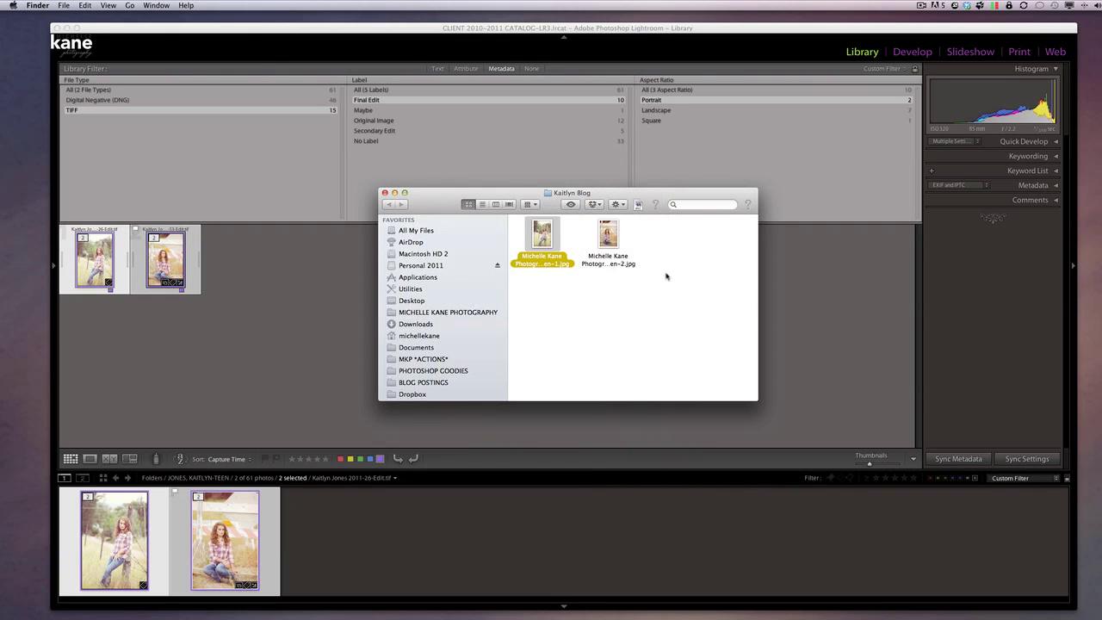
{"action": "left_click", "coordinate": [385, 193]}
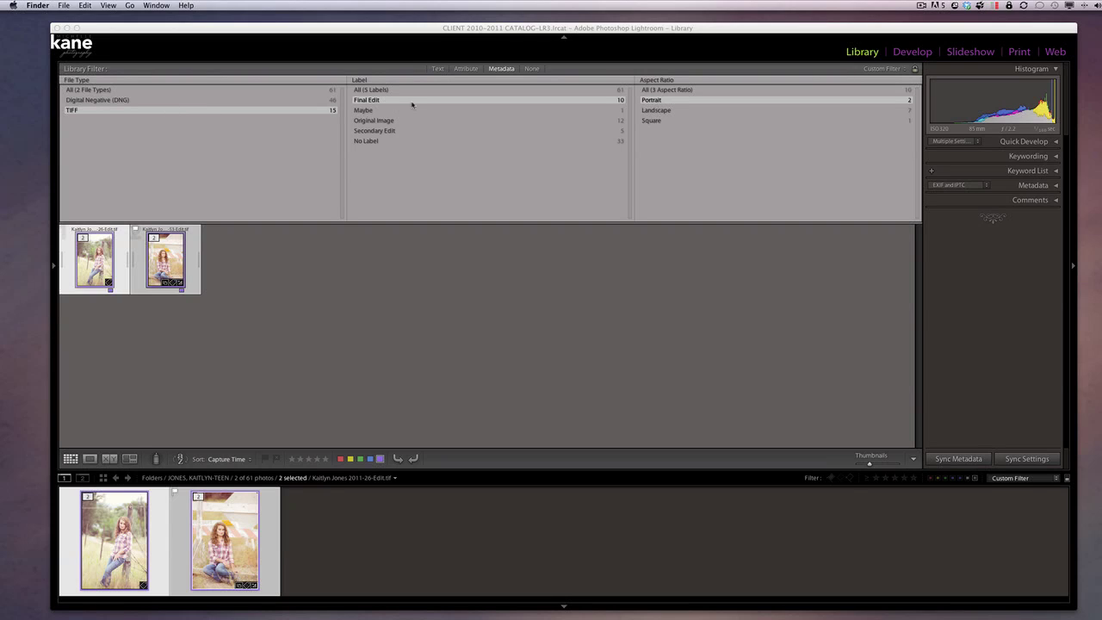
Filter the final-edit TIFFs to the Landscape aspect ratio, select all of them and open the export settings
{"action": "left_click", "coordinate": [657, 111]}
{"action": "left_click", "coordinate": [657, 111]}
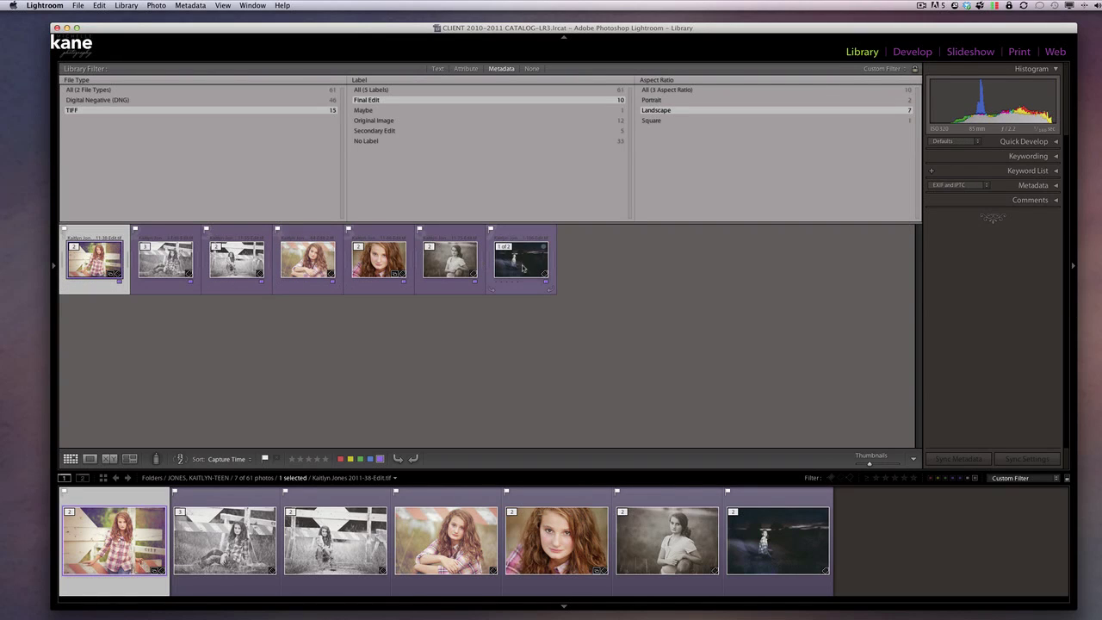
{"action": "key", "text": "super+a"}
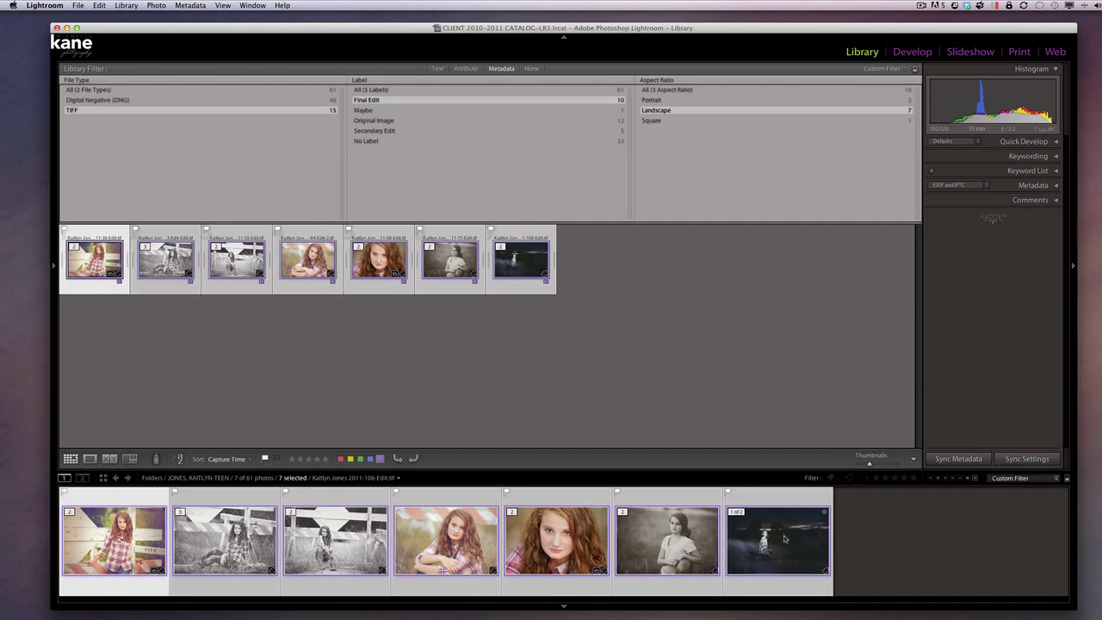
{"action": "right_click", "coordinate": [641, 539]}
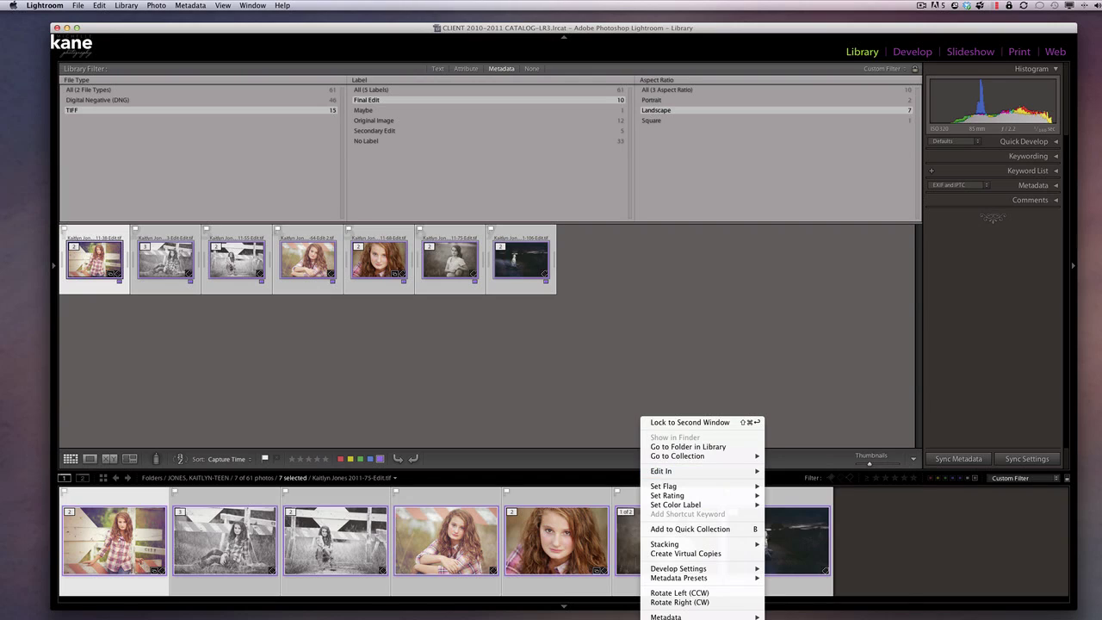
{"action": "mouse_move", "coordinate": [689, 618]}
{"action": "left_click", "coordinate": [822, 531]}
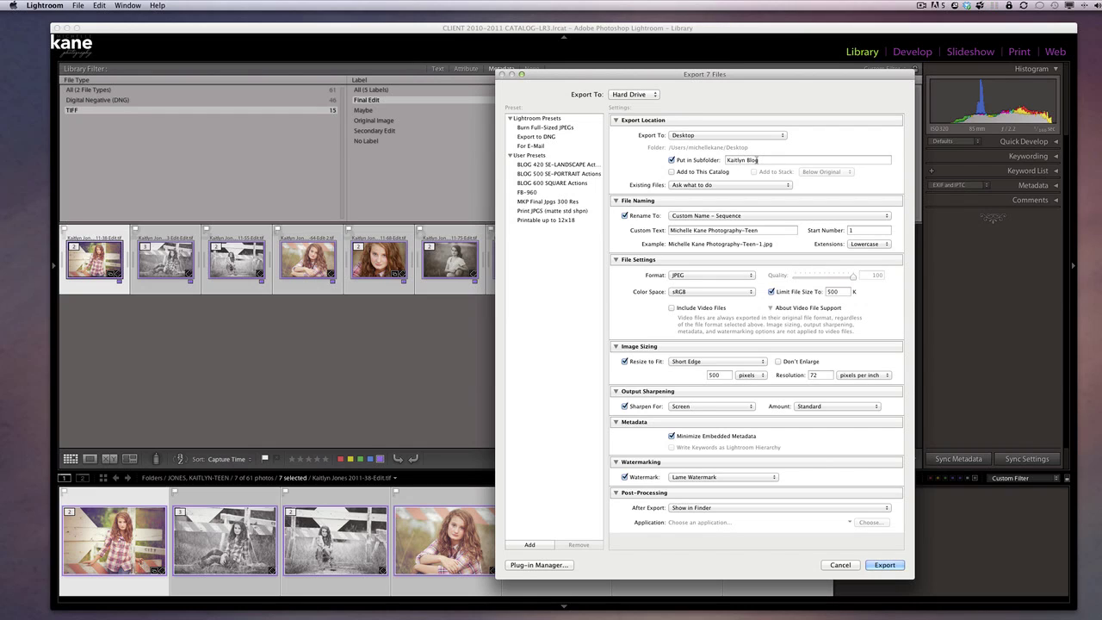
Turn off the export subfolder and keep Desktop as the export location
{"action": "left_click", "coordinate": [698, 160]}
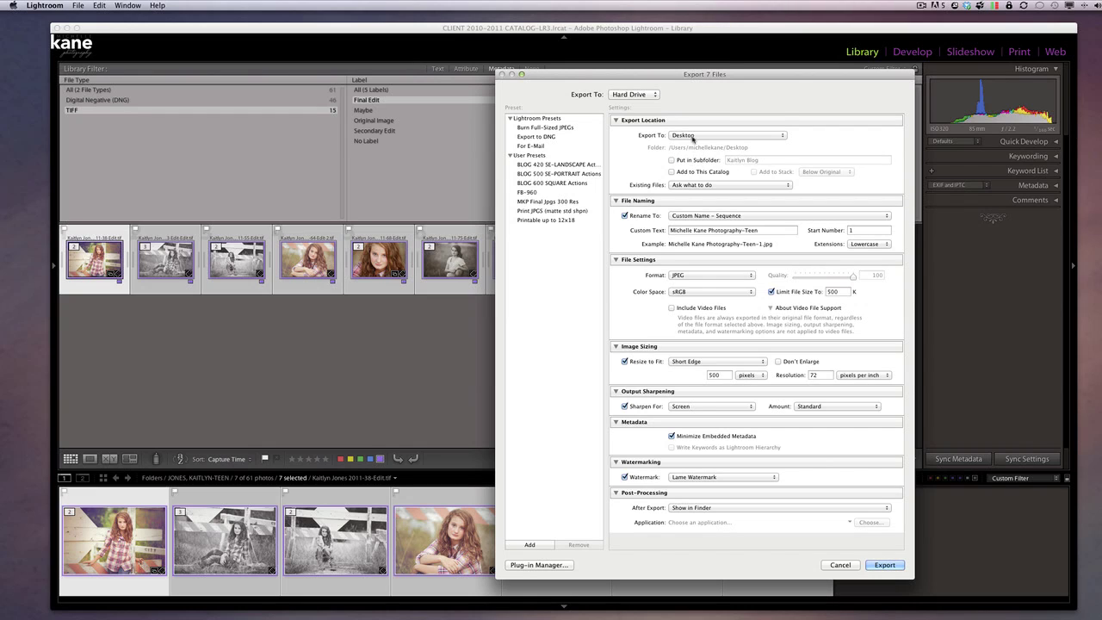
{"action": "left_click", "coordinate": [692, 136]}
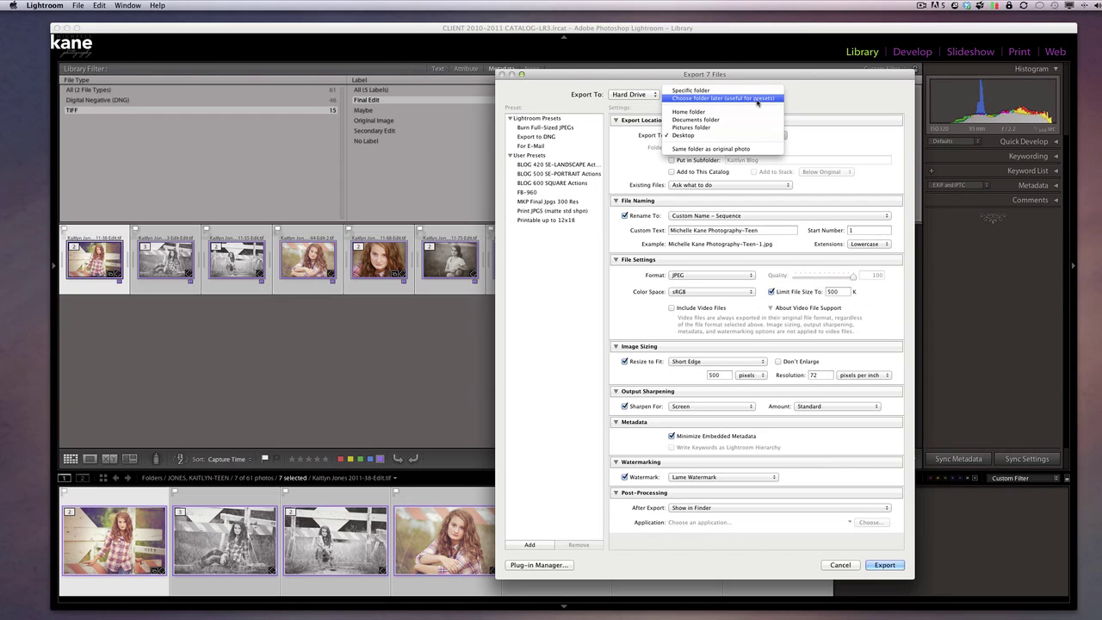
{"action": "left_click", "coordinate": [708, 136]}
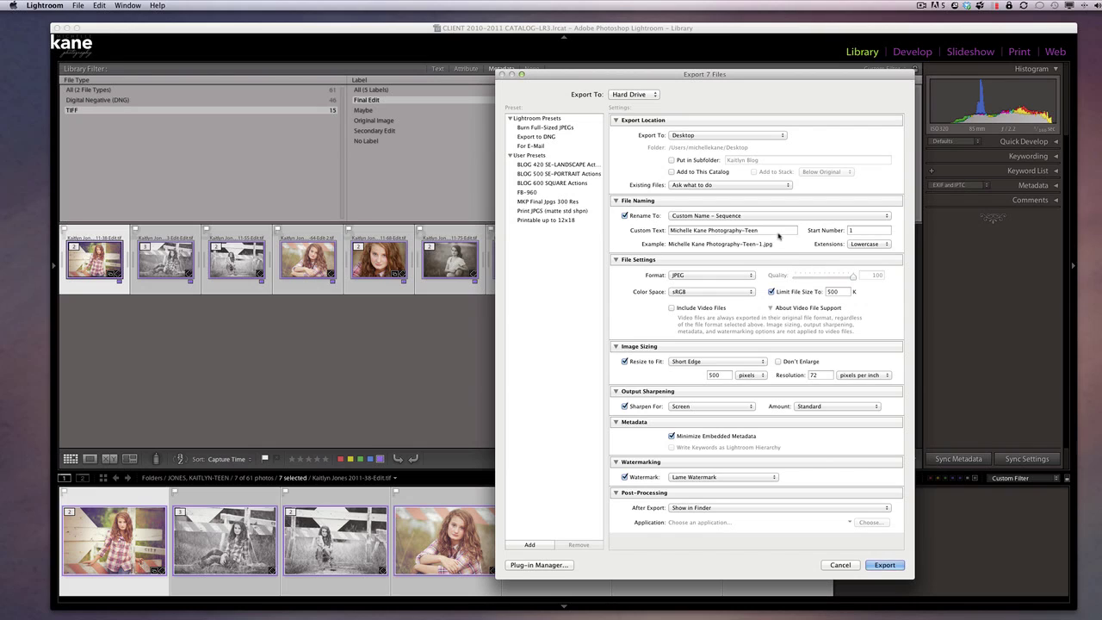
Remove the word "Teen" from the end of the custom file-name text
{"action": "left_click", "coordinate": [780, 236]}
{"action": "left_click", "coordinate": [779, 236]}
{"action": "key", "text": "BackSpace"}
{"action": "key", "text": "BackSpace"}
{"action": "key", "text": "BackSpace"}
{"action": "key", "text": "BackSpace"}
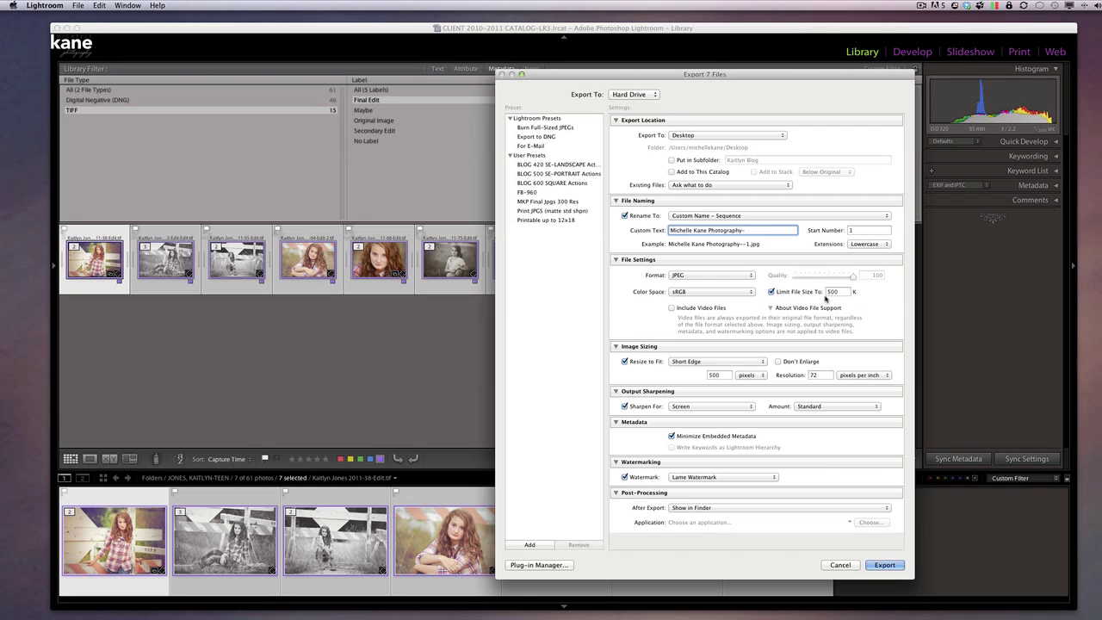
Keep the colour space at sRGB and resize the exports to a long edge of 630 pixels
{"action": "left_click", "coordinate": [692, 293]}
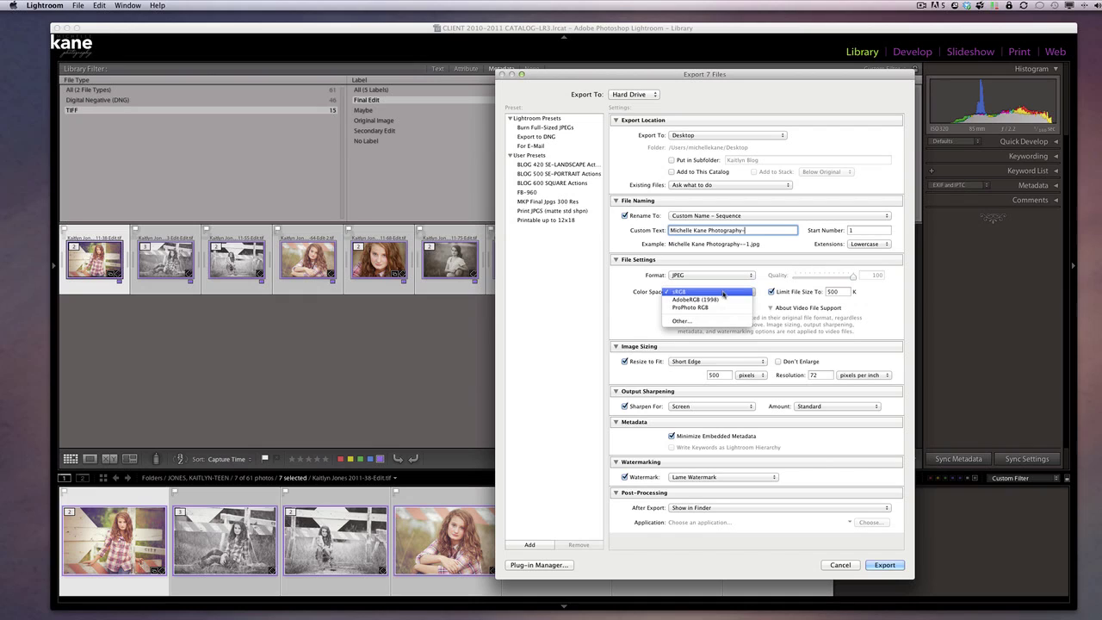
{"action": "left_click", "coordinate": [723, 294]}
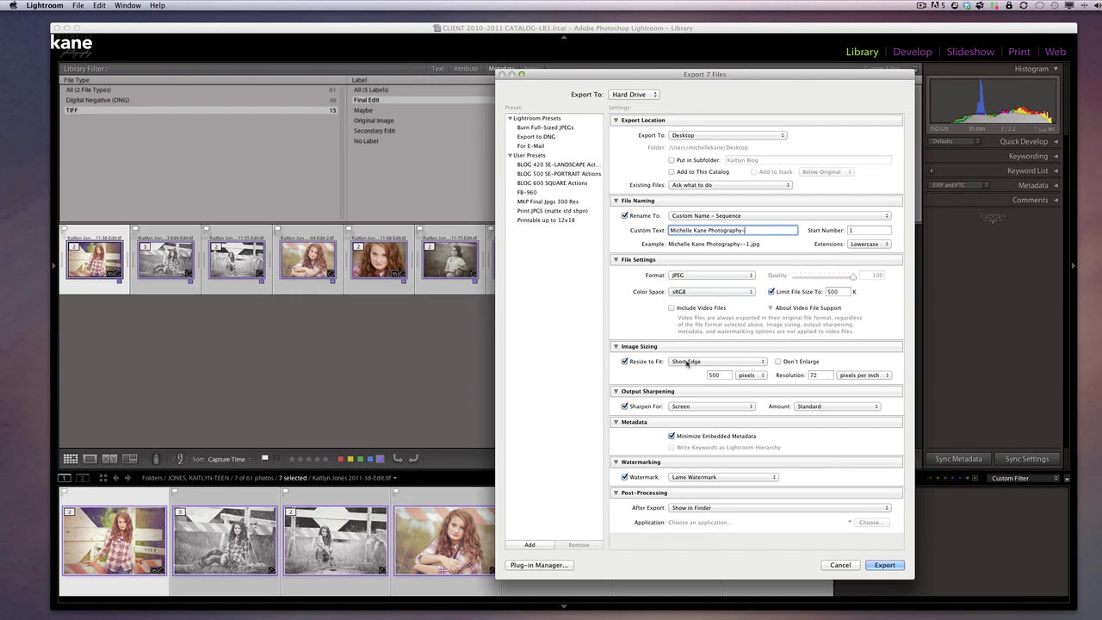
{"action": "left_click", "coordinate": [686, 363]}
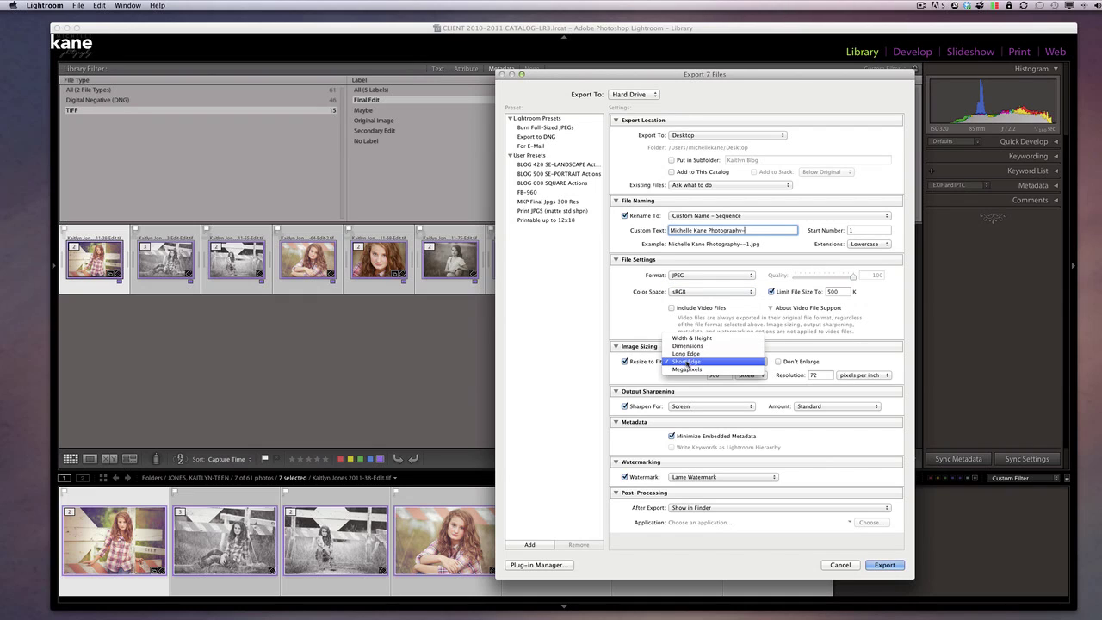
{"action": "left_click", "coordinate": [686, 353]}
{"action": "left_click", "coordinate": [724, 377]}
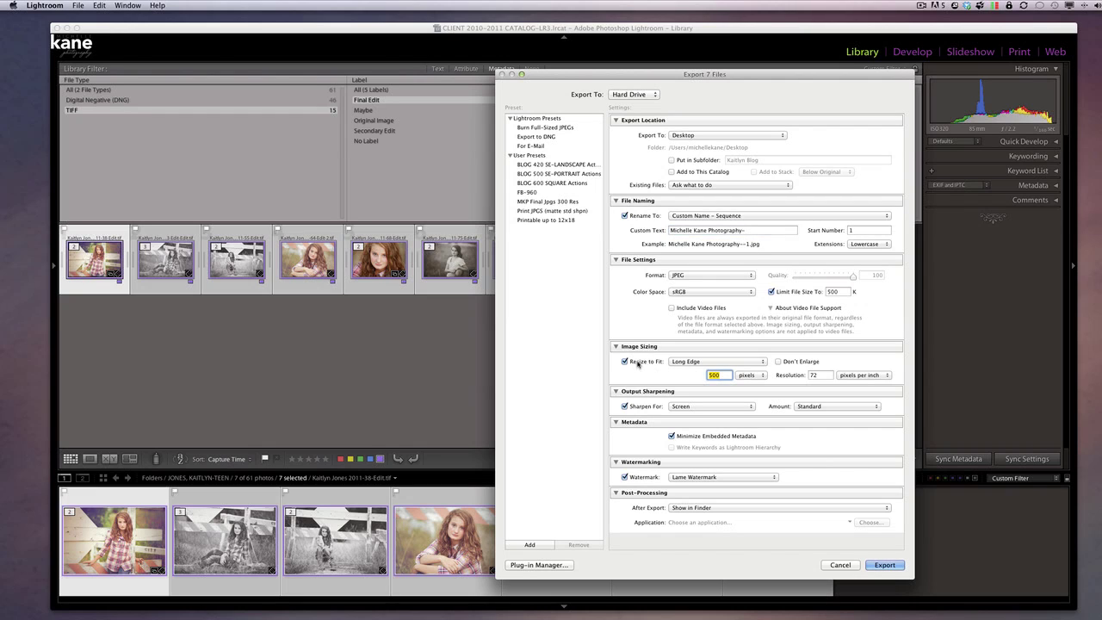
{"action": "type", "text": "630"}
Start a new export preset from these settings and name it "Blog 630 Land std"
{"action": "left_click", "coordinate": [530, 545]}
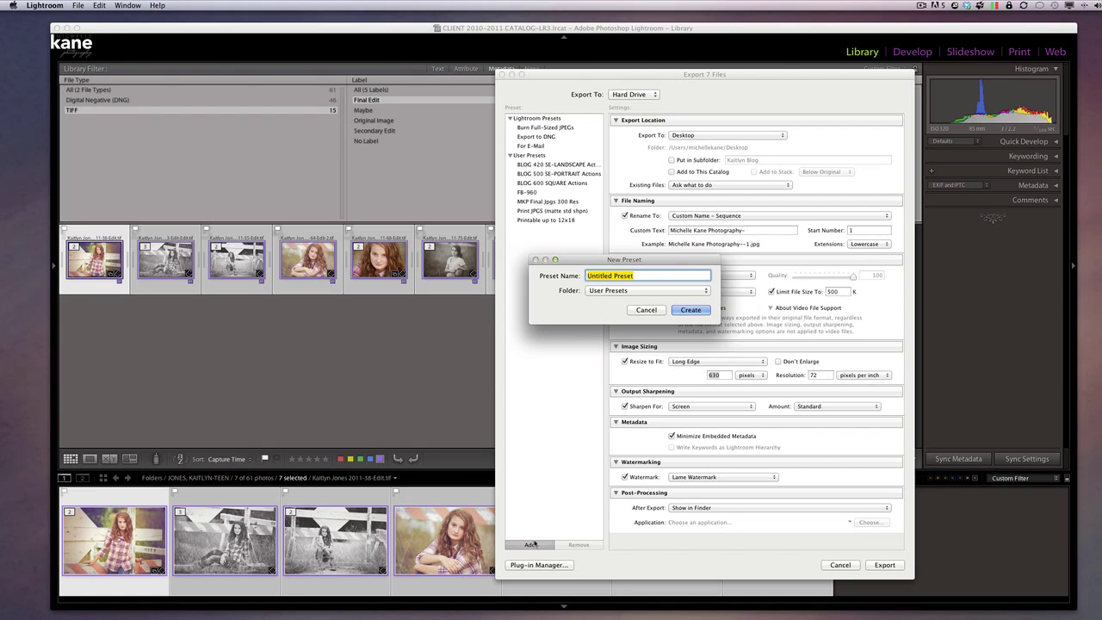
{"action": "type", "text": "Blog 630 Land"}
{"action": "type", "text": "std"}
{"action": "key", "text": "BackSpace"}
{"action": "key", "text": "BackSpace"}
{"action": "key", "text": "BackSpace"}
{"action": "type", "text": "low"}
{"action": "key", "text": "shift+Left"}
{"action": "key", "text": "shift+Left"}
{"action": "key", "text": "shift+Left"}
{"action": "type", "text": "std"}
Create a preset folder named "BLOGGity" and save the new export preset in it
{"action": "left_click", "coordinate": [623, 291]}
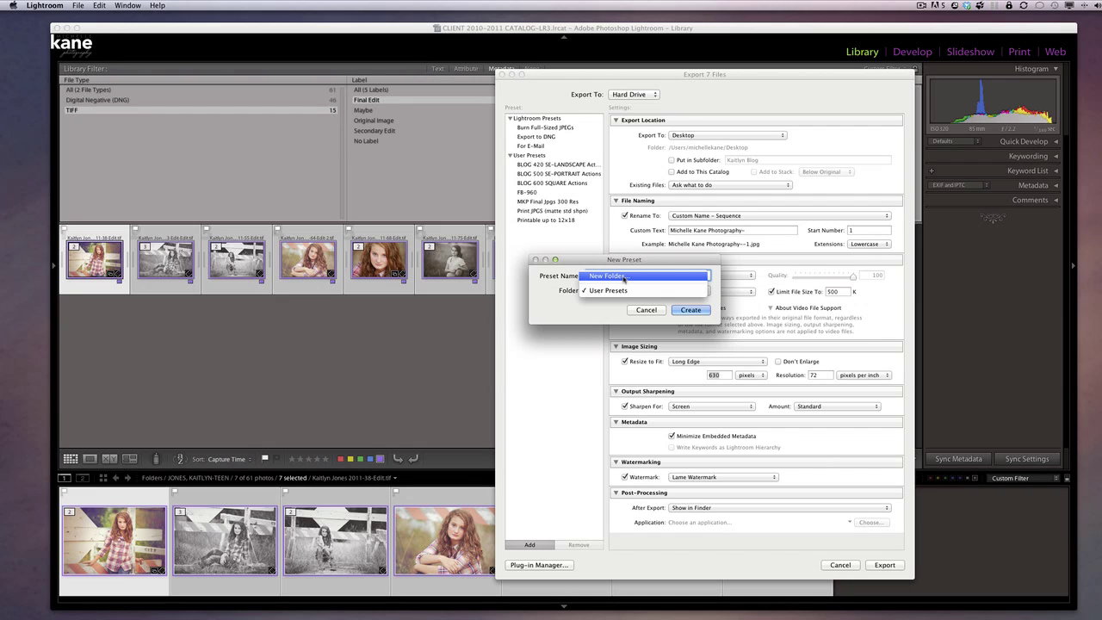
{"action": "left_click", "coordinate": [623, 277]}
{"action": "type", "text": "B"}
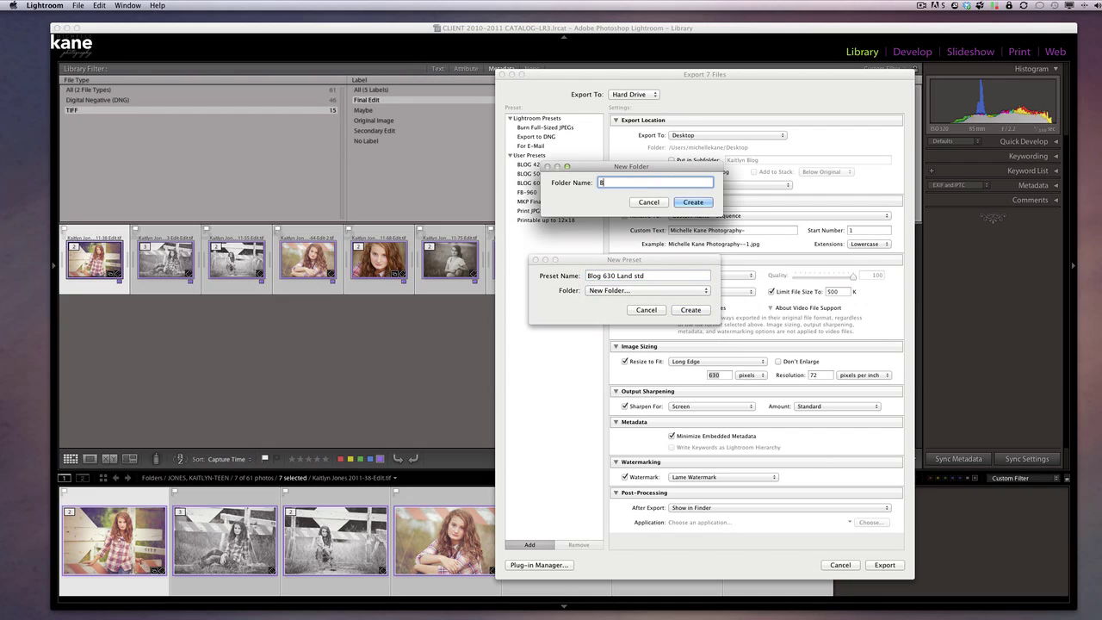
{"action": "type", "text": "LOGGity"}
{"action": "left_click", "coordinate": [686, 204]}
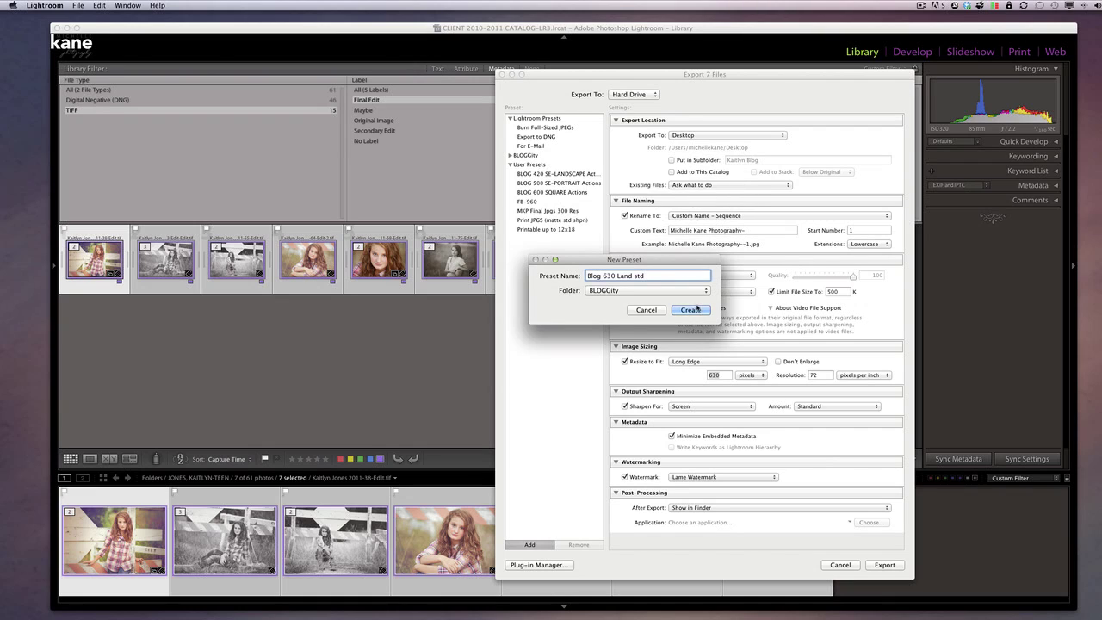
{"action": "left_click", "coordinate": [681, 310]}
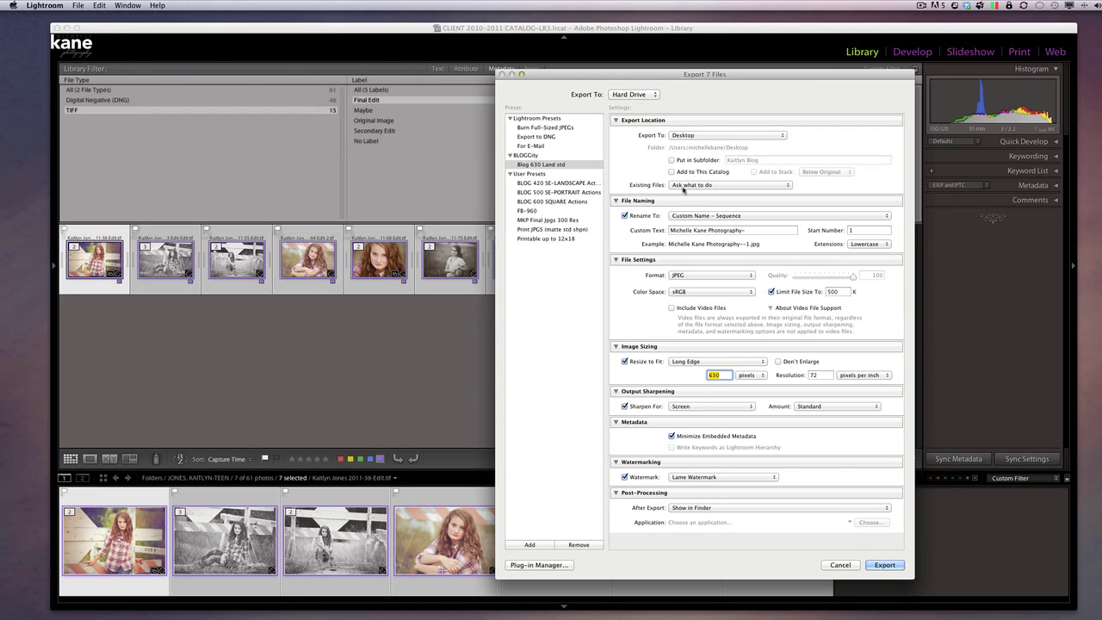
Turn the export subfolder back on and append "2" to its name
{"action": "left_click", "coordinate": [681, 160]}
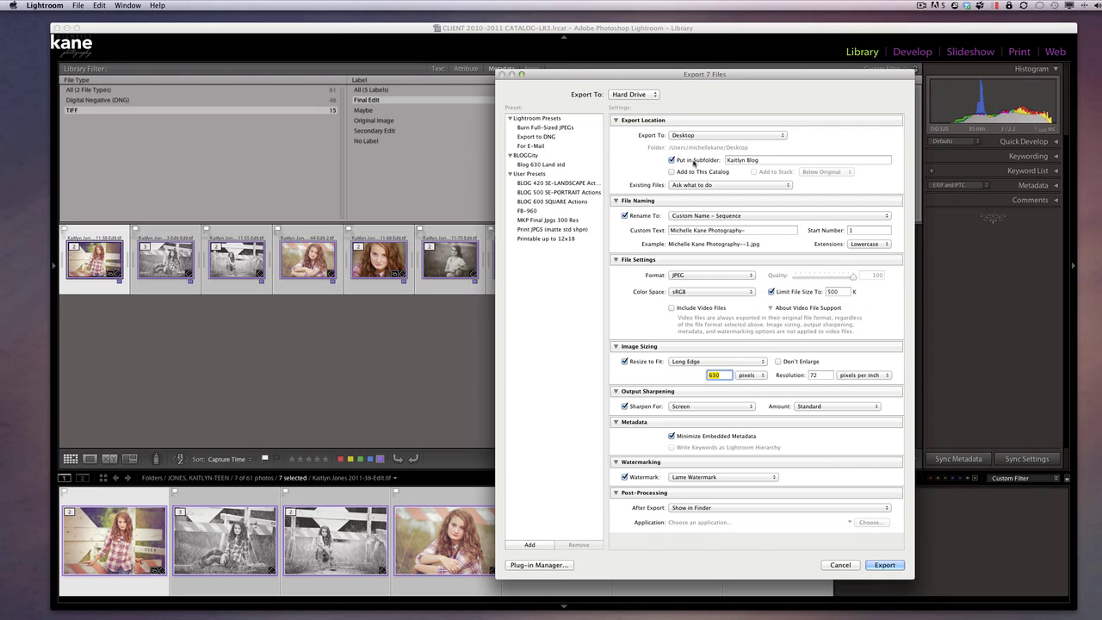
{"action": "left_click", "coordinate": [774, 160]}
{"action": "left_click", "coordinate": [775, 160]}
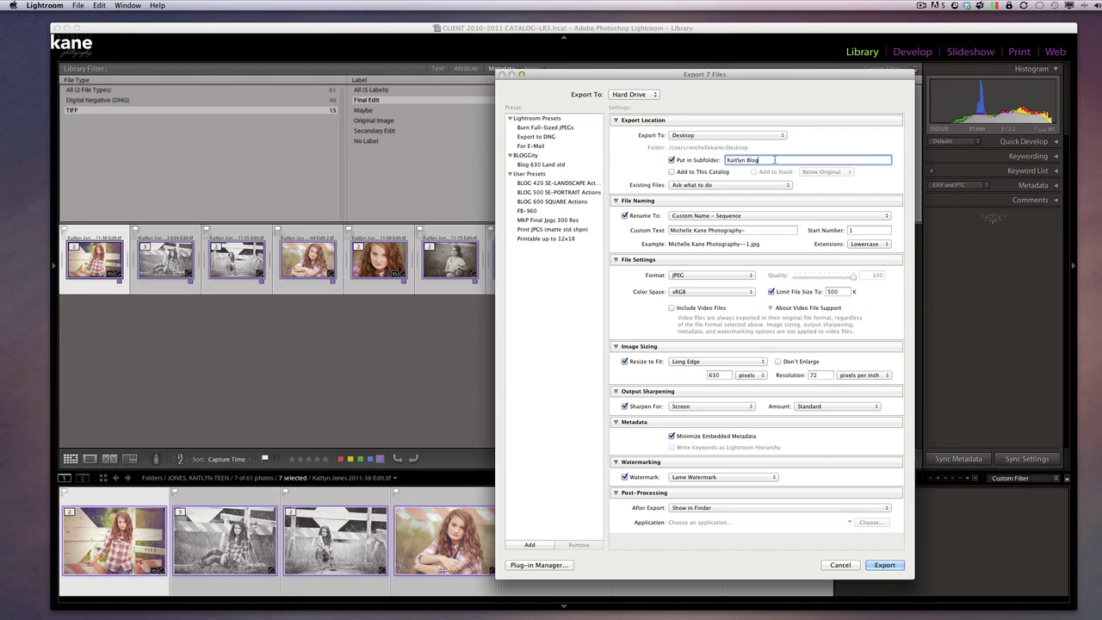
{"action": "type", "text": "2"}
Append the client's first name to the custom file-name text and set the start number to 5
{"action": "left_click", "coordinate": [753, 230]}
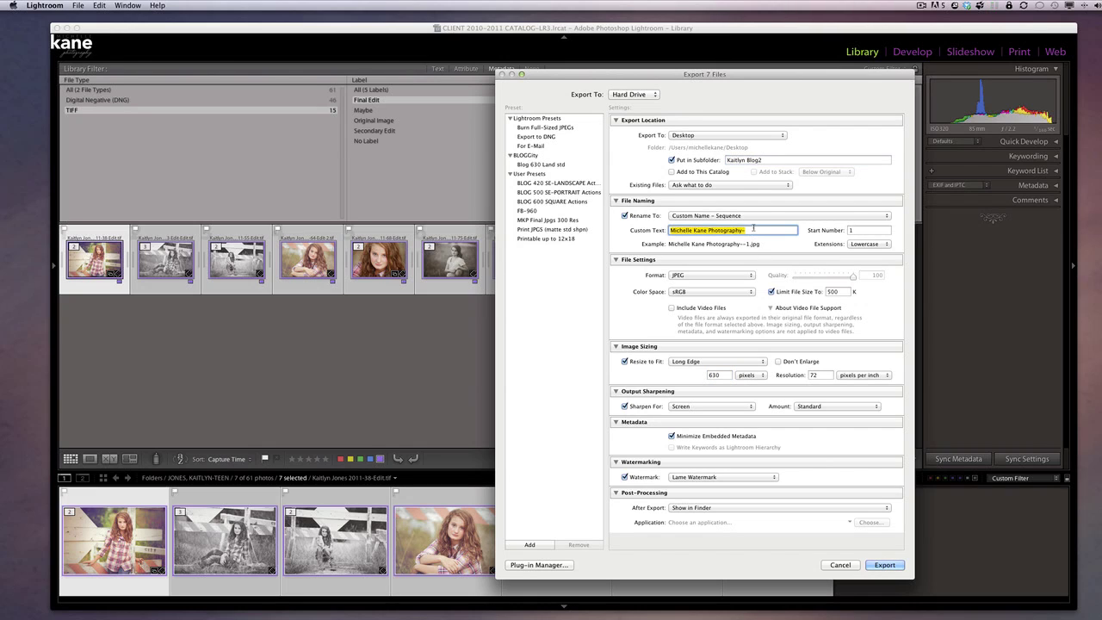
{"action": "key", "text": "Right"}
{"action": "type", "text": "Kaitlyn"}
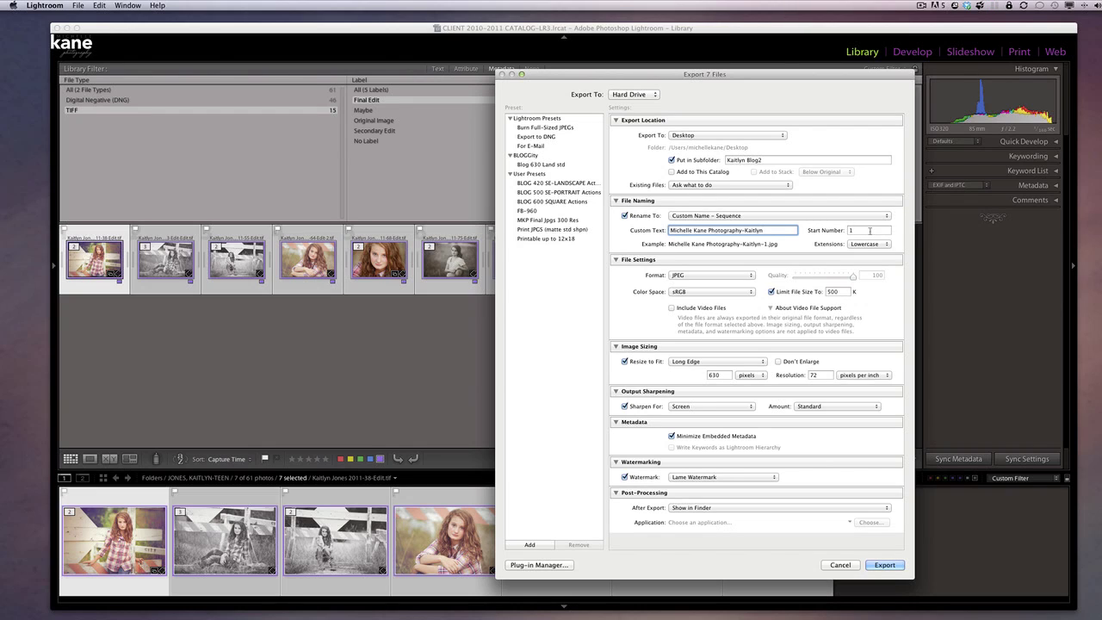
{"action": "key", "text": "Tab"}
{"action": "type", "text": "5"}
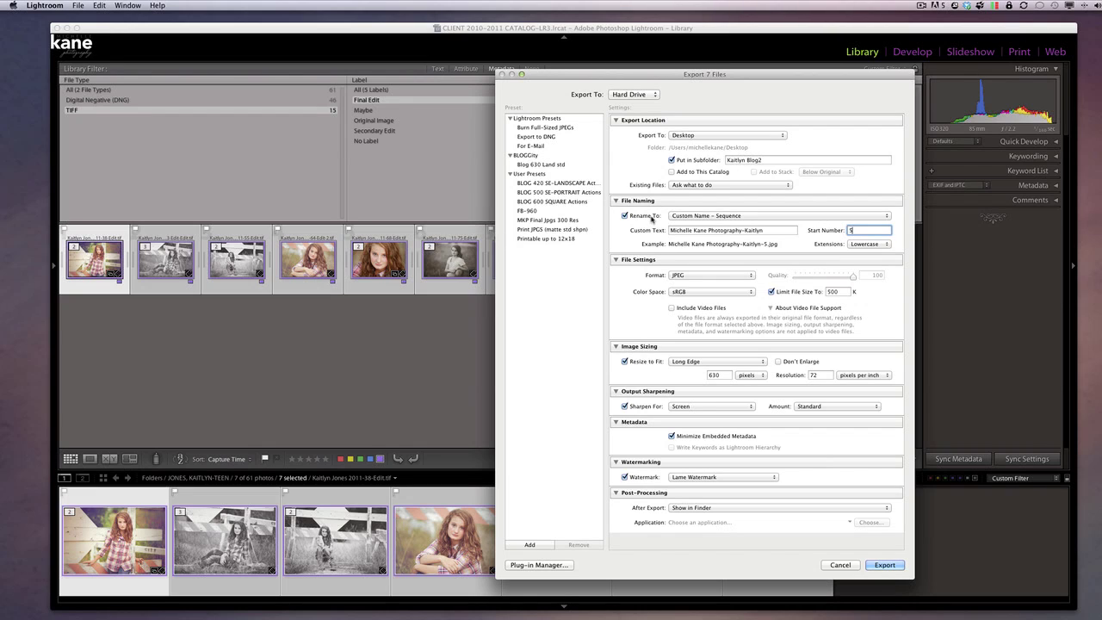
Set output sharpening to Matte Paper and turn off the file size limit
{"action": "left_click", "coordinate": [689, 406]}
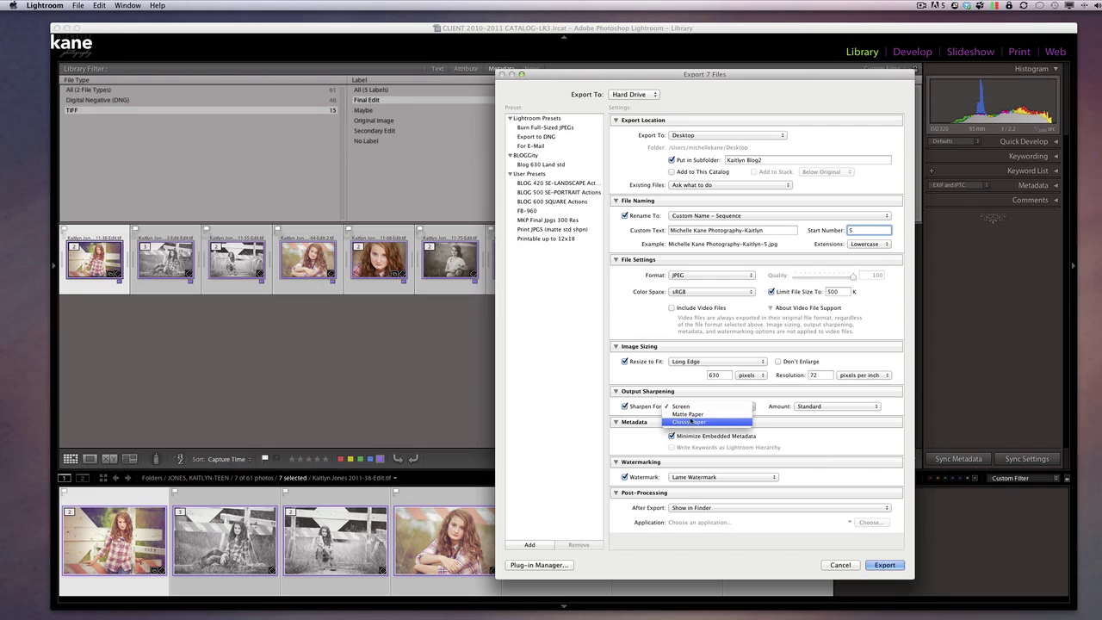
{"action": "left_click", "coordinate": [690, 415]}
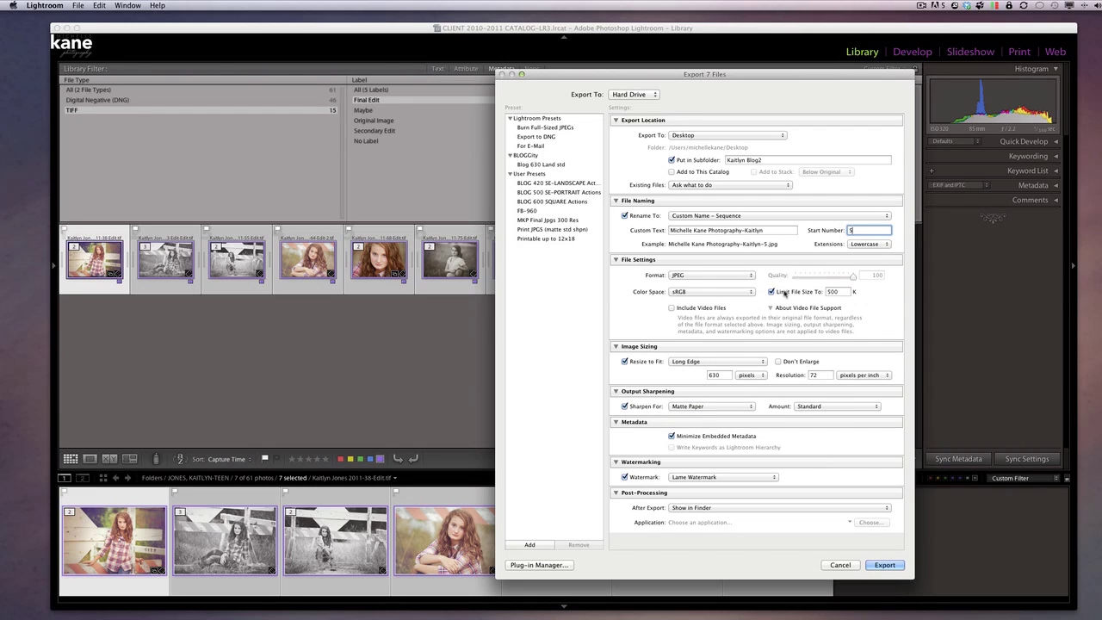
{"action": "left_click", "coordinate": [771, 292]}
Turn off resizing and watermarking, and set the resolution to 300 pixels per inch
{"action": "left_click", "coordinate": [687, 362]}
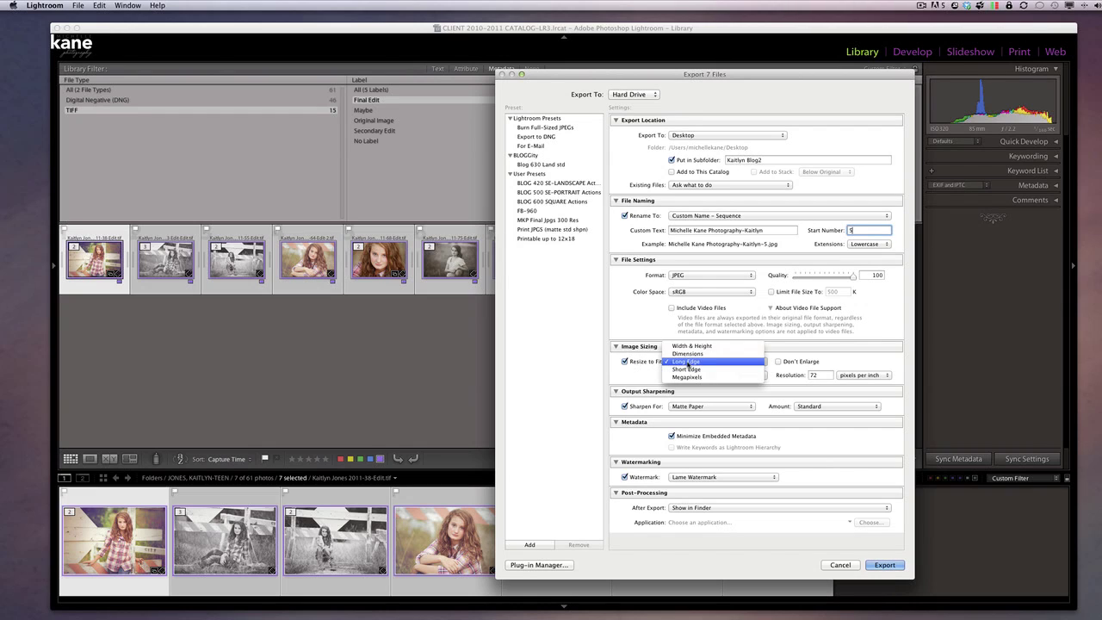
{"action": "left_click", "coordinate": [681, 361]}
{"action": "left_click", "coordinate": [645, 362]}
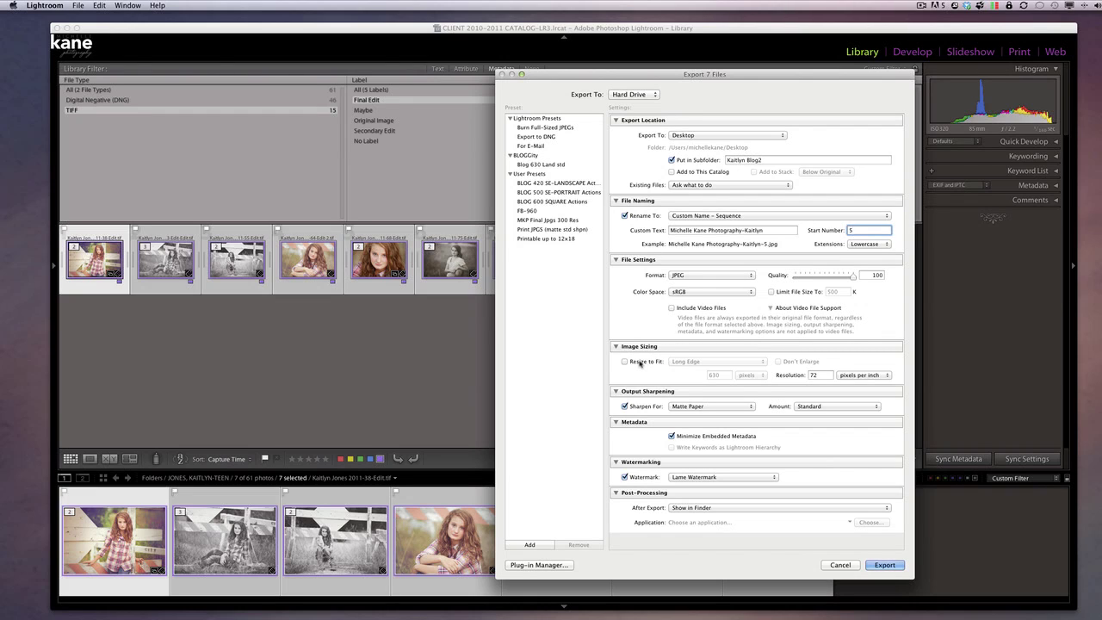
{"action": "left_click", "coordinate": [814, 375]}
{"action": "type", "text": "300"}
{"action": "left_click", "coordinate": [652, 477]}
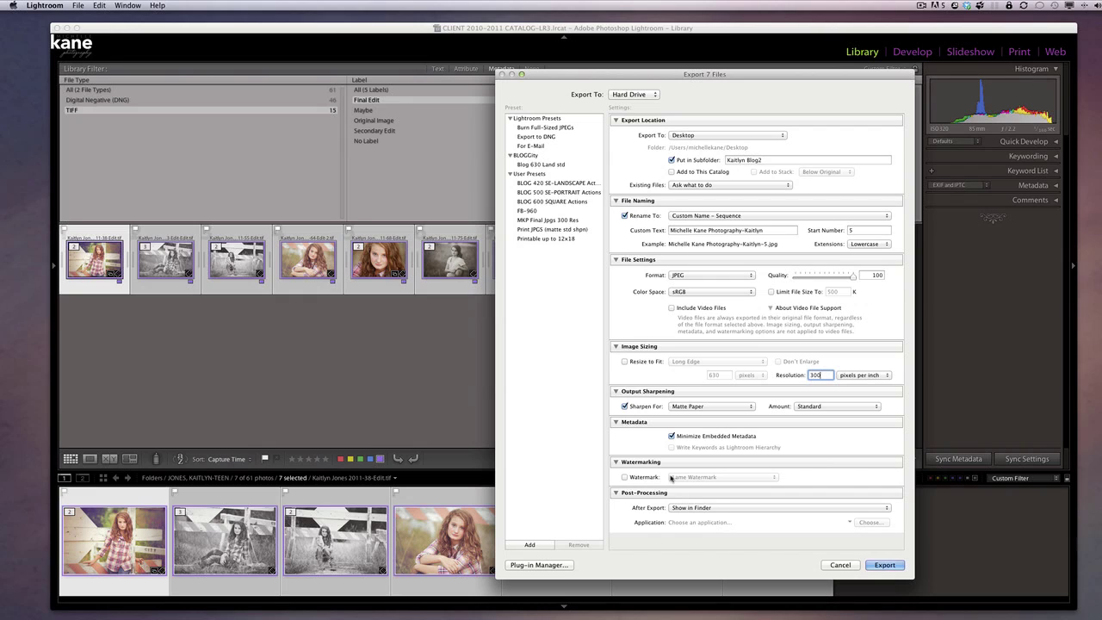
Start another export preset, discard it and cancel the export of the landscape photos
{"action": "left_click", "coordinate": [529, 545]}
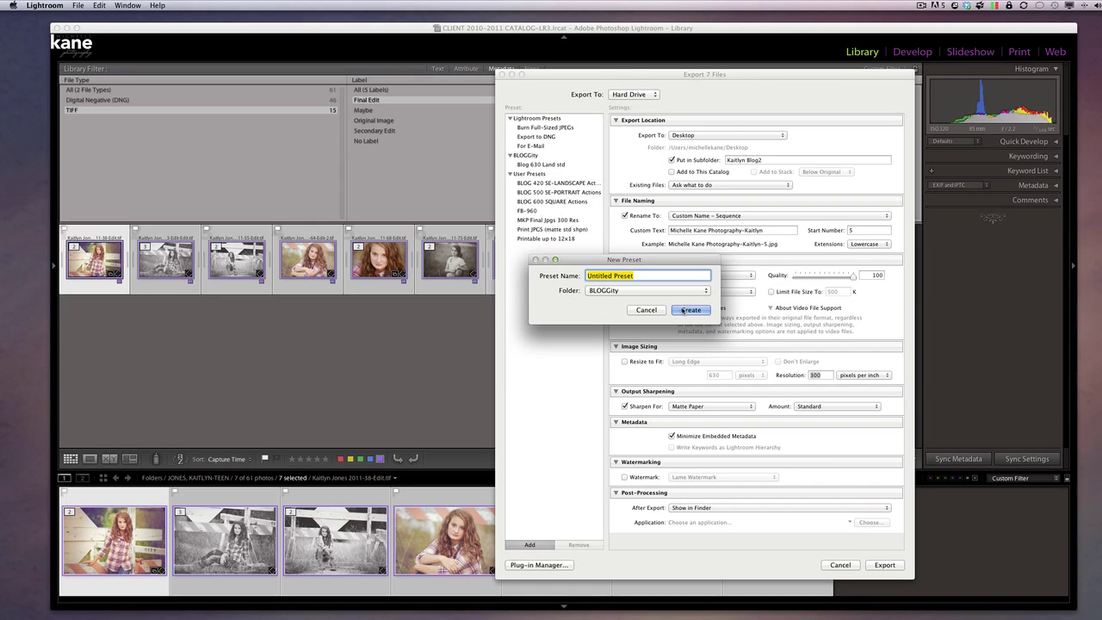
{"action": "left_click", "coordinate": [655, 312]}
{"action": "left_click", "coordinate": [840, 565]}
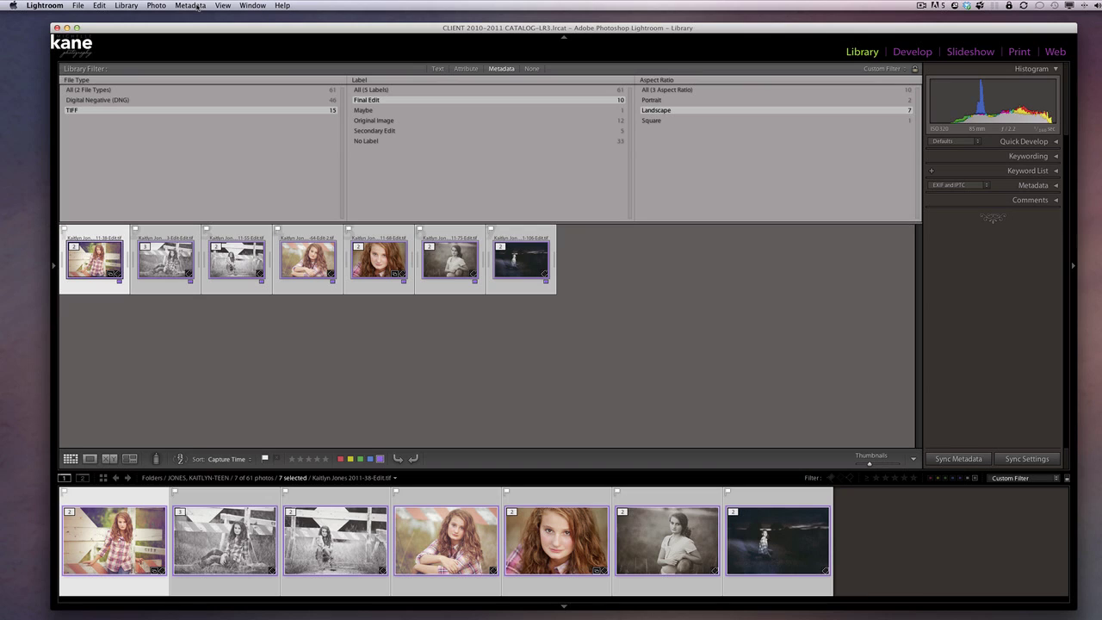
Examine the label names and preset options in the Color Label Set editor, and close it without changes
{"action": "left_click", "coordinate": [197, 6]}
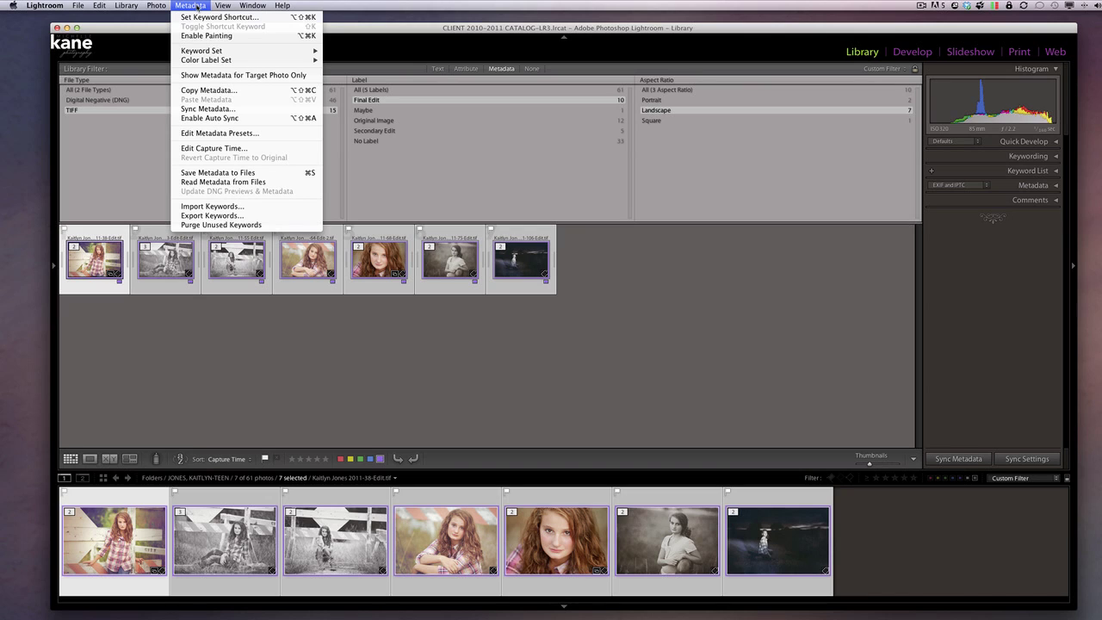
{"action": "mouse_move", "coordinate": [218, 62]}
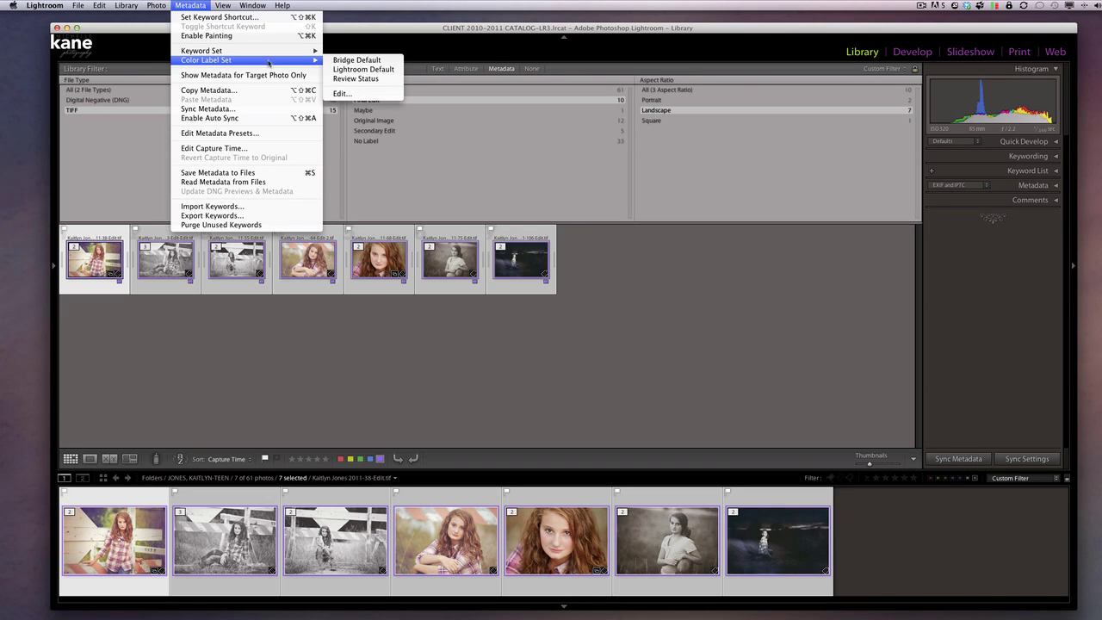
{"action": "left_click", "coordinate": [341, 94]}
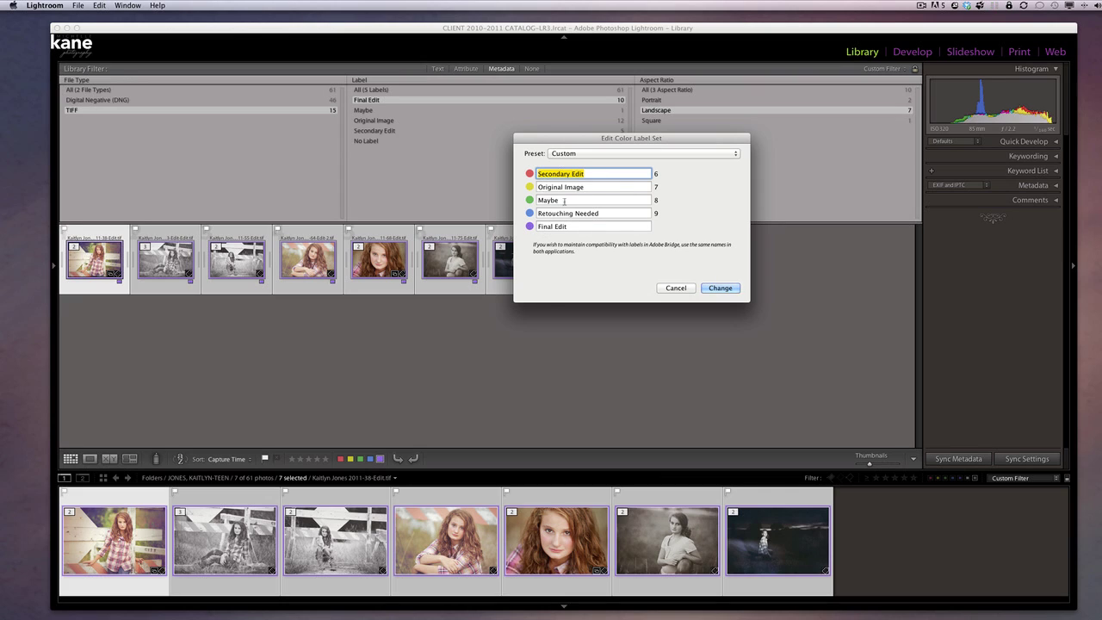
{"action": "left_click", "coordinate": [597, 154]}
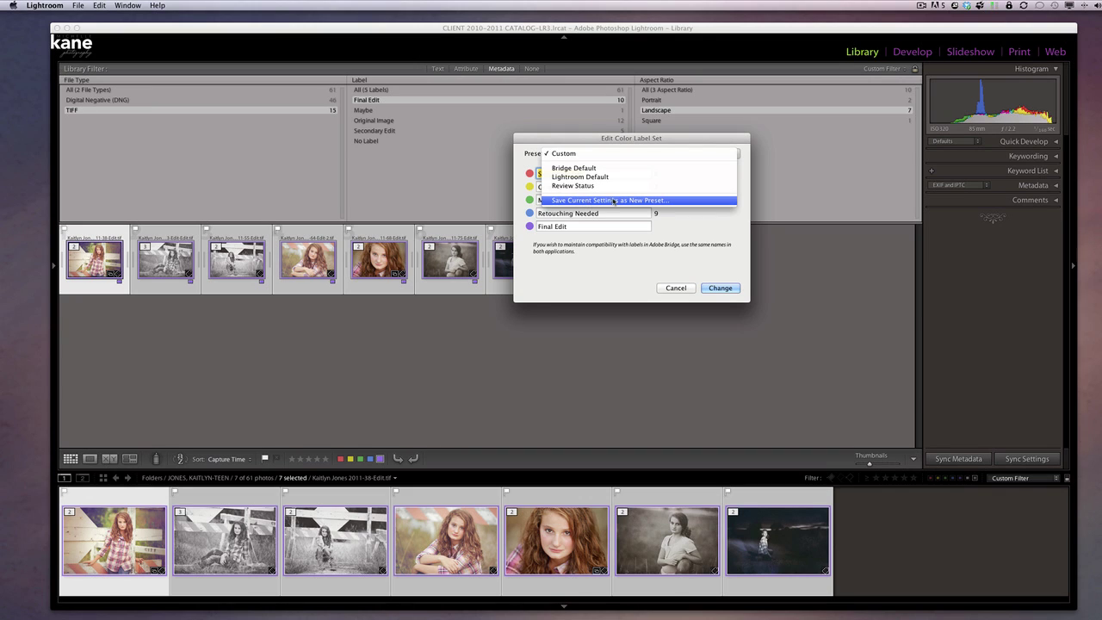
{"action": "left_click", "coordinate": [686, 290]}
{"action": "left_click", "coordinate": [687, 289]}
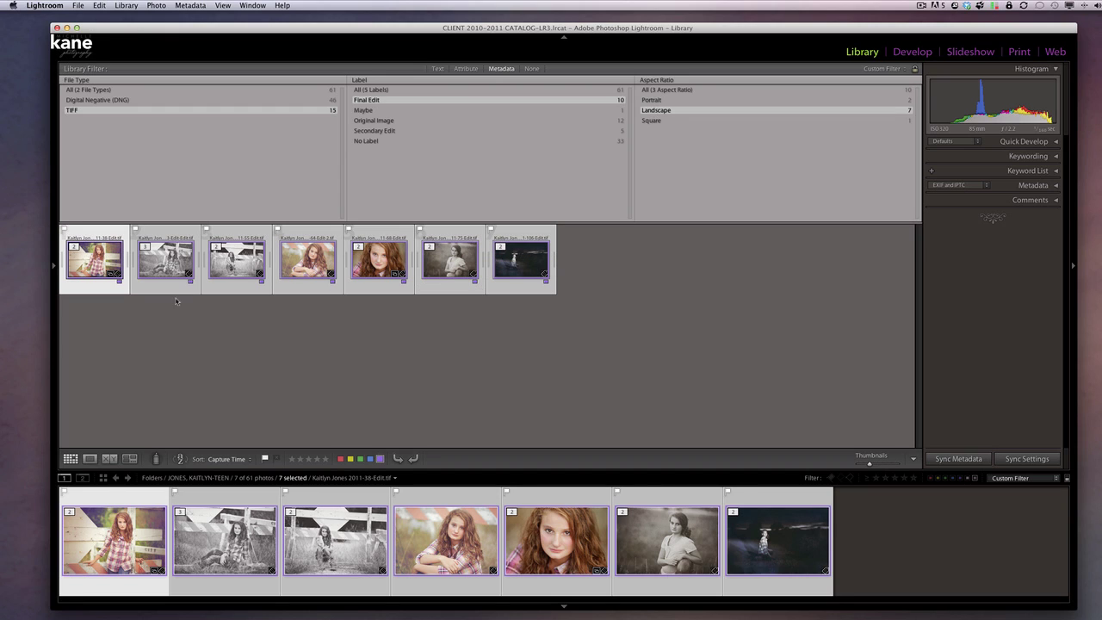
Select only the third landscape photo
{"action": "left_click", "coordinate": [342, 497]}
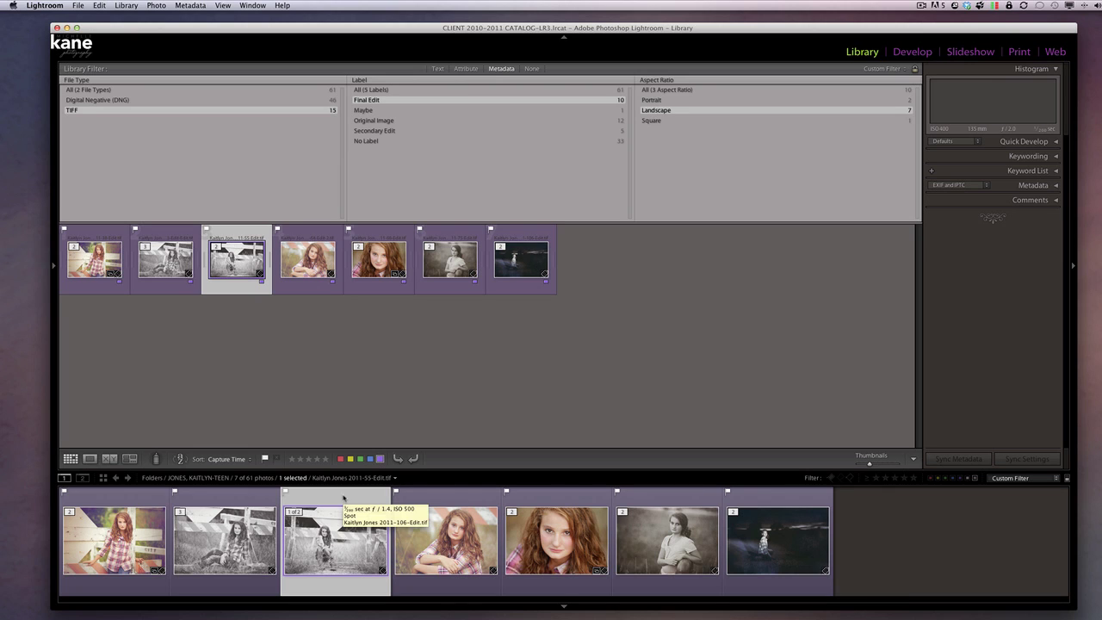